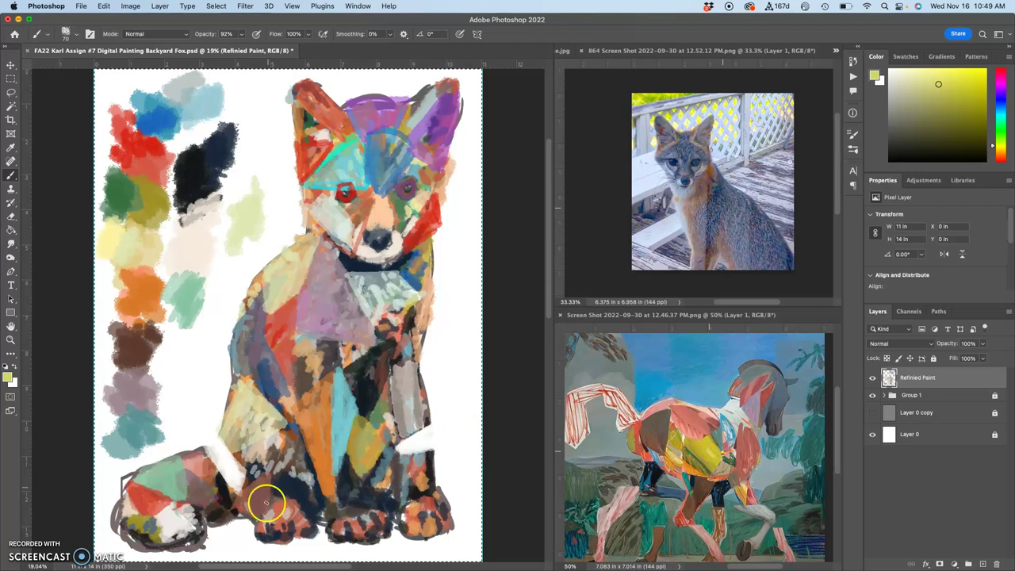
Paint the fox's hind paw with yellow-green strokes to cover its orange and dark patches
{"action": "mouse_move", "coordinate": [257, 525]}
{"action": "left_mouse_down"}
{"action": "mouse_move", "coordinate": [279, 498]}
{"action": "mouse_move", "coordinate": [276, 512]}
{"action": "left_mouse_up"}
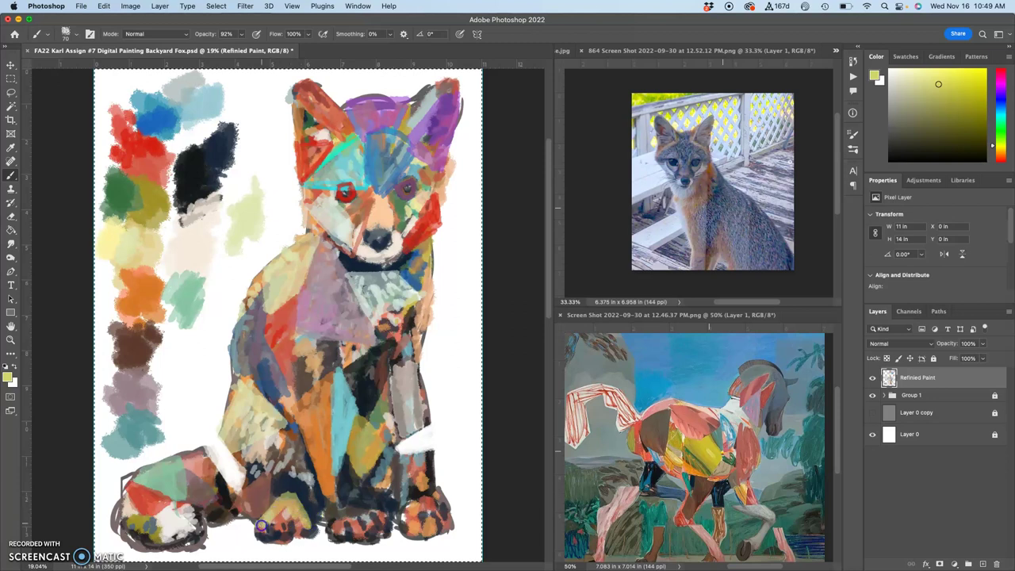
{"action": "left_click_drag", "start_coordinate": [293, 525], "coordinate": [306, 521]}
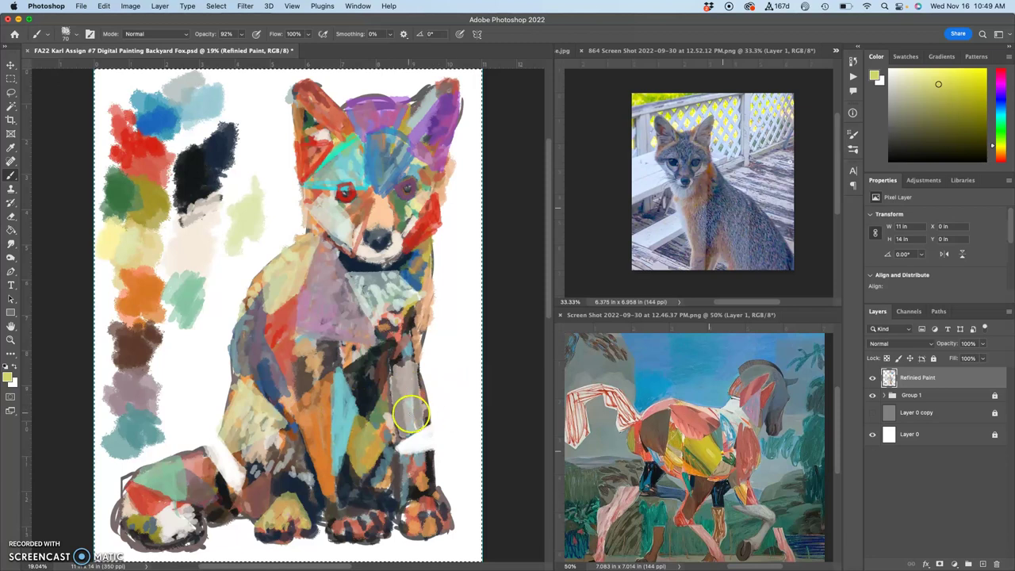
{"action": "left_click_drag", "start_coordinate": [415, 306], "coordinate": [394, 324]}
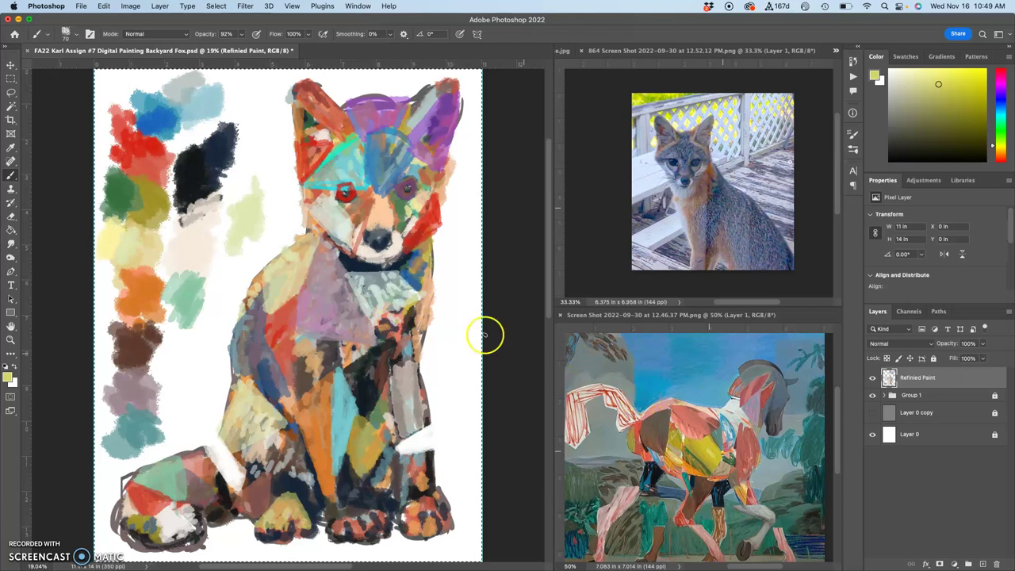
Sample the forehead's turquoise and paint it over the forehead triangle, beside the olive leg patch and down the chest's outer side
{"action": "left_click", "coordinate": [341, 152], "text": "alt"}
{"action": "mouse_move", "coordinate": [340, 151]}
{"action": "left_mouse_down"}
{"action": "mouse_move", "coordinate": [355, 149]}
{"action": "mouse_move", "coordinate": [325, 177]}
{"action": "left_mouse_up"}
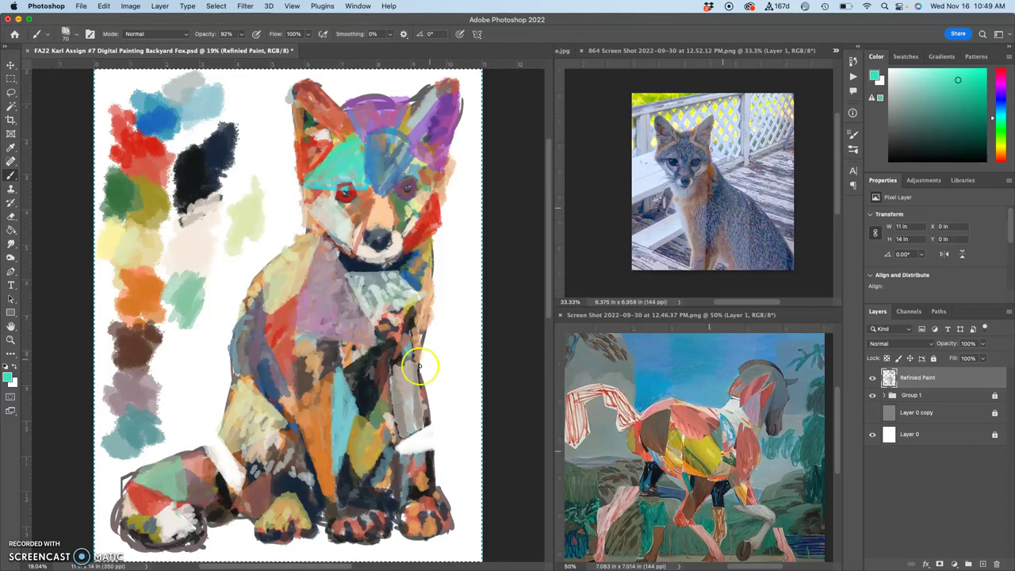
{"action": "mouse_move", "coordinate": [379, 373]}
{"action": "left_mouse_down"}
{"action": "mouse_move", "coordinate": [408, 339]}
{"action": "mouse_move", "coordinate": [378, 356]}
{"action": "mouse_move", "coordinate": [392, 350]}
{"action": "mouse_move", "coordinate": [402, 322]}
{"action": "mouse_move", "coordinate": [384, 401]}
{"action": "mouse_move", "coordinate": [414, 438]}
{"action": "mouse_move", "coordinate": [385, 463]}
{"action": "left_mouse_up"}
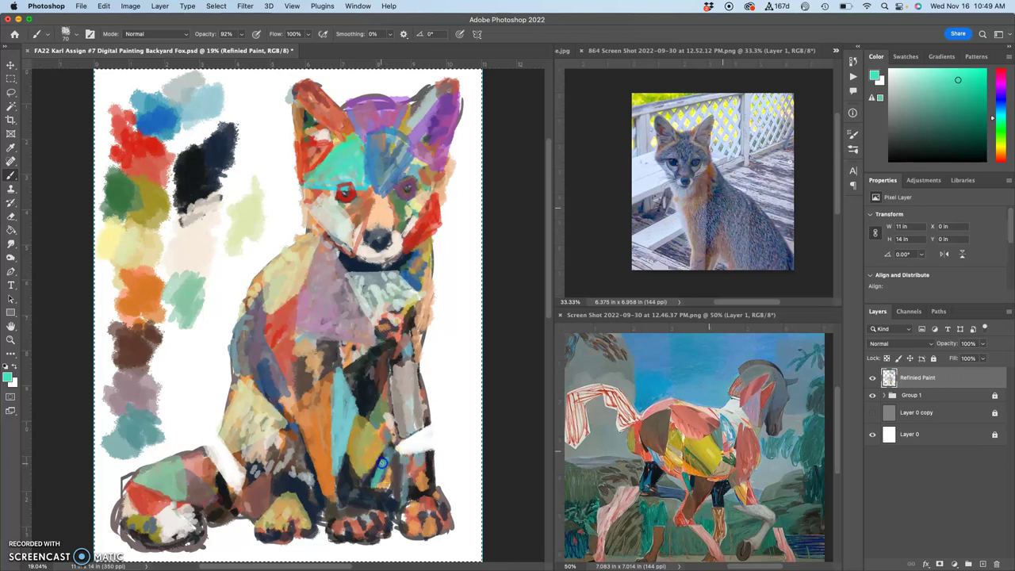
{"action": "mouse_move", "coordinate": [411, 326]}
{"action": "left_mouse_down"}
{"action": "mouse_move", "coordinate": [403, 351]}
{"action": "mouse_move", "coordinate": [426, 324]}
{"action": "mouse_move", "coordinate": [422, 335]}
{"action": "mouse_move", "coordinate": [405, 333]}
{"action": "mouse_move", "coordinate": [410, 343]}
{"action": "left_mouse_up"}
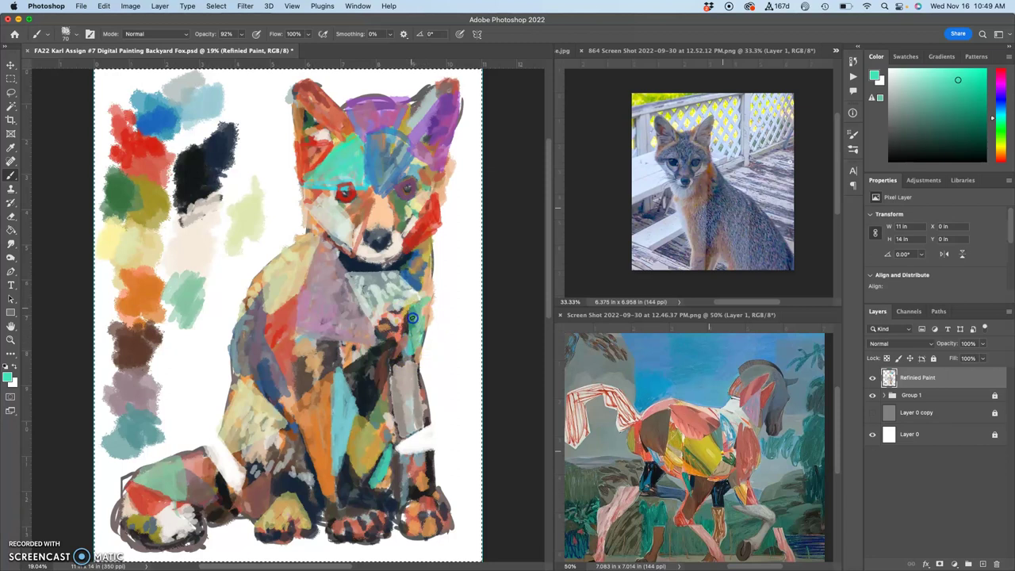
Try turquoise strokes across the fox's lower chest and haunch, and undo them
{"action": "mouse_move", "coordinate": [406, 353]}
{"action": "left_mouse_down"}
{"action": "mouse_move", "coordinate": [378, 352]}
{"action": "mouse_move", "coordinate": [338, 413]}
{"action": "mouse_move", "coordinate": [347, 389]}
{"action": "mouse_move", "coordinate": [323, 371]}
{"action": "mouse_move", "coordinate": [356, 357]}
{"action": "mouse_move", "coordinate": [335, 366]}
{"action": "mouse_move", "coordinate": [355, 346]}
{"action": "left_mouse_up"}
{"action": "key", "text": "super+z"}
{"action": "mouse_move", "coordinate": [340, 470]}
{"action": "left_mouse_down"}
{"action": "mouse_move", "coordinate": [245, 465]}
{"action": "mouse_move", "coordinate": [256, 471]}
{"action": "mouse_move", "coordinate": [265, 459]}
{"action": "left_mouse_up"}
{"action": "key", "text": "super+z"}
Examine the brushwork up close around the fox's chest and eye and in the horse reference painting
{"action": "left_click", "coordinate": [409, 217], "text": "alt"}
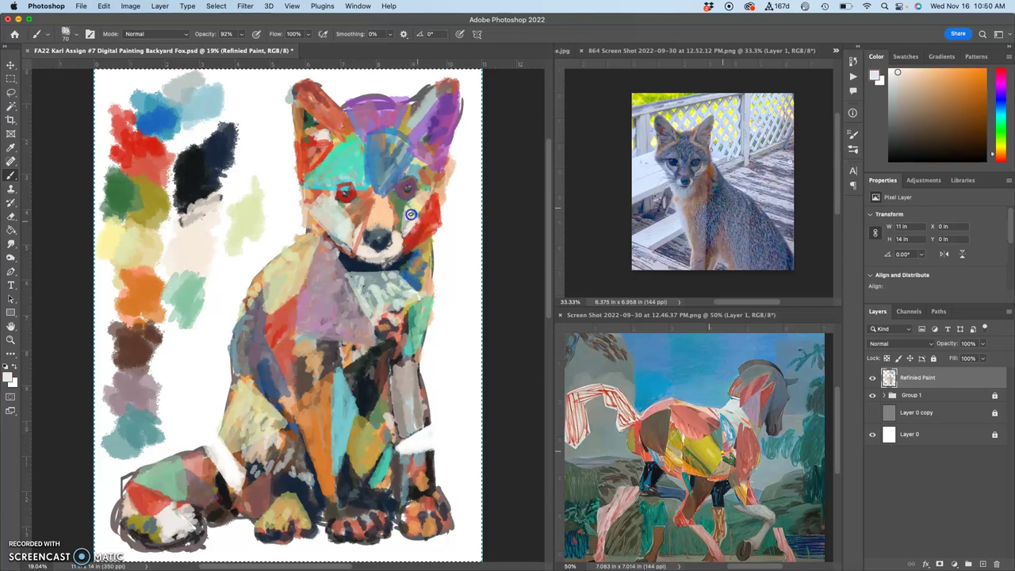
{"action": "scroll", "coordinate": [408, 256], "scroll_direction": "up", "scroll_amount": 5}
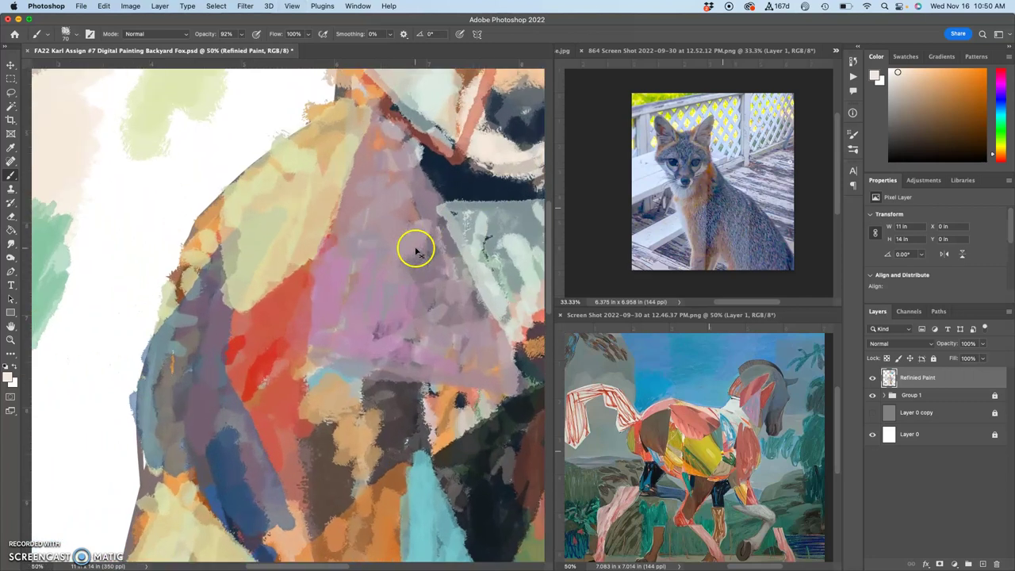
{"action": "mouse_move", "coordinate": [418, 256]}
{"action": "left_mouse_down"}
{"action": "mouse_move", "coordinate": [253, 333]}
{"action": "mouse_move", "coordinate": [290, 324]}
{"action": "mouse_move", "coordinate": [328, 295]}
{"action": "mouse_move", "coordinate": [301, 267]}
{"action": "mouse_move", "coordinate": [324, 283]}
{"action": "mouse_move", "coordinate": [429, 290]}
{"action": "left_mouse_up"}
{"action": "left_click", "coordinate": [673, 379]}
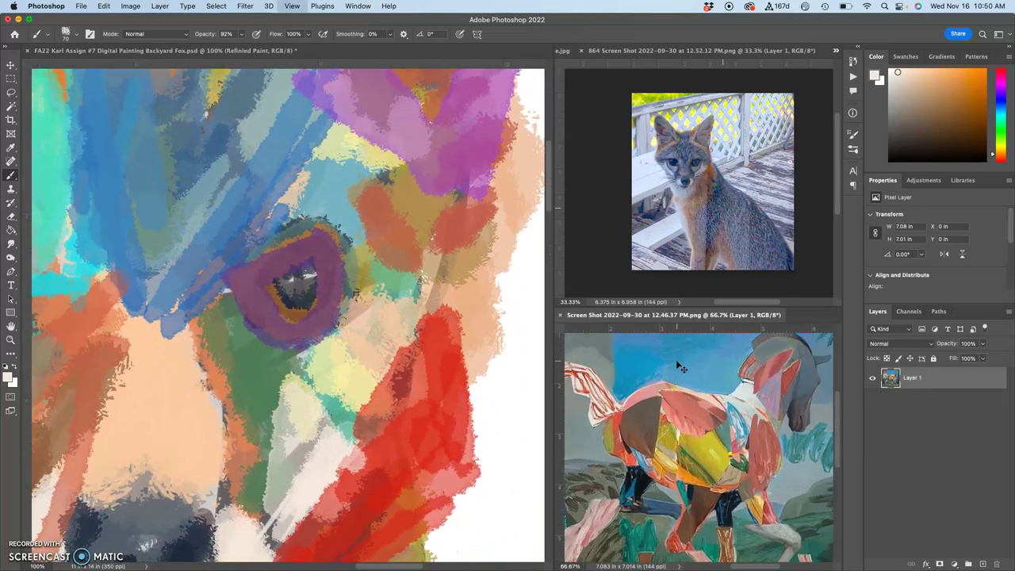
{"action": "key", "text": "super+equal"}
{"action": "key", "text": "super+equal"}
{"action": "key", "text": "super+equal"}
{"action": "key", "text": "super+equal"}
{"action": "key", "text": "super+equal"}
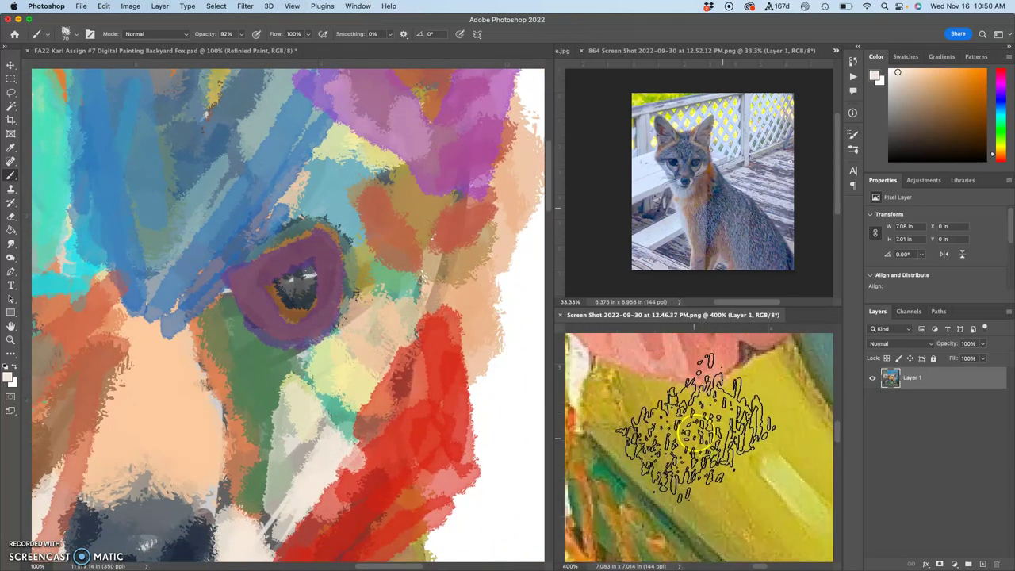
{"action": "key", "text": "super+minus"}
{"action": "key", "text": "super+minus"}
{"action": "key", "text": "super+minus"}
{"action": "key", "text": "super+minus"}
{"action": "key", "text": "super+minus"}
{"action": "key", "text": "super+minus"}
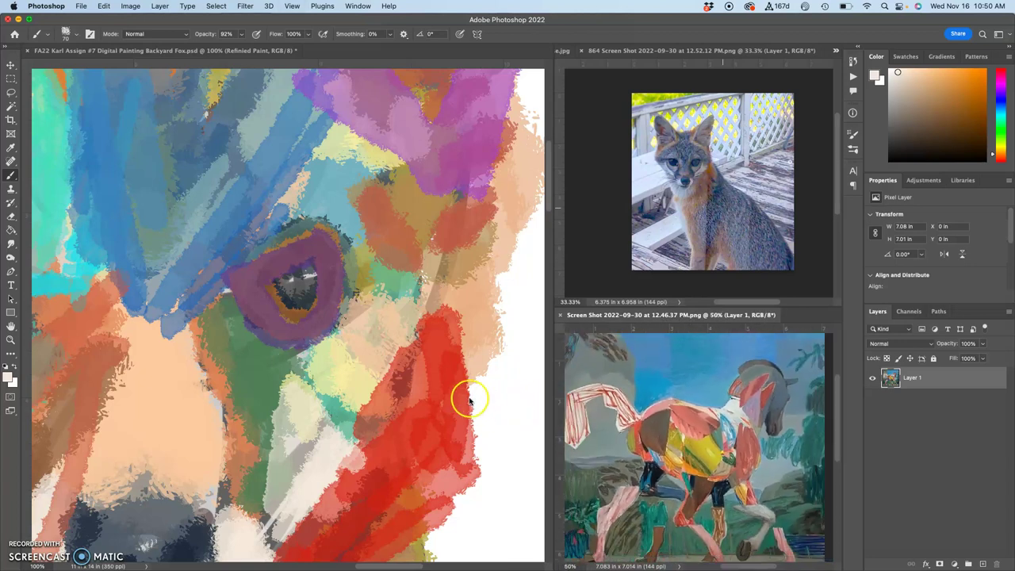
{"action": "key", "text": "super+equal"}
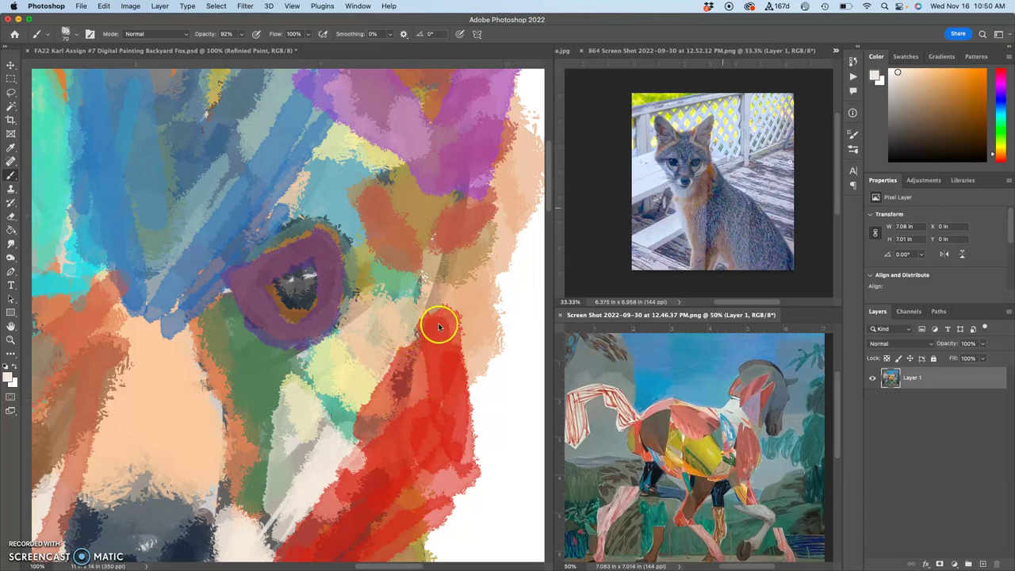
{"action": "left_click", "coordinate": [11, 93]}
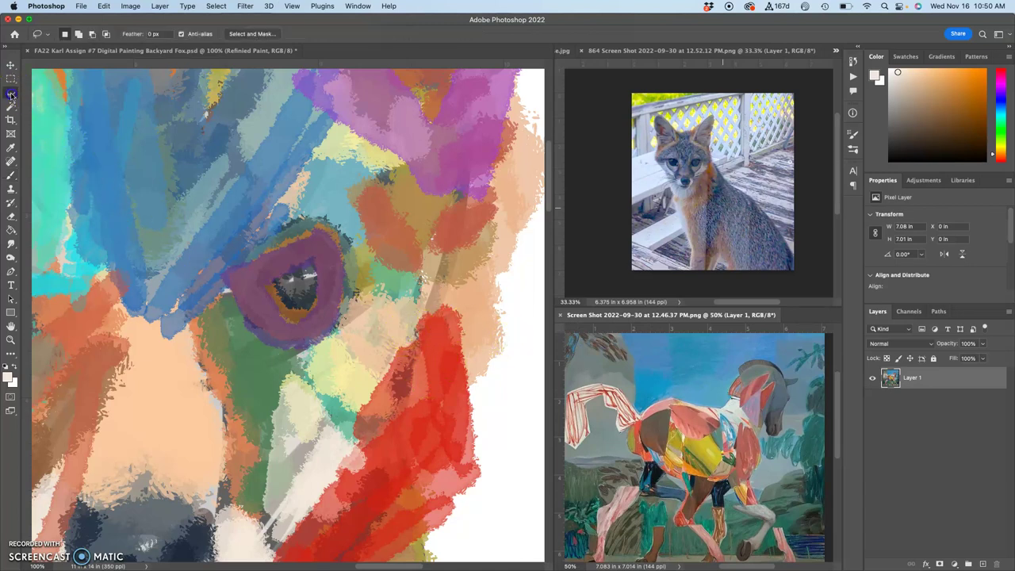
{"action": "left_click", "coordinate": [184, 178]}
{"action": "key", "text": "super+minus"}
{"action": "key", "text": "super+minus"}
{"action": "key", "text": "super+minus"}
{"action": "key", "text": "super+minus"}
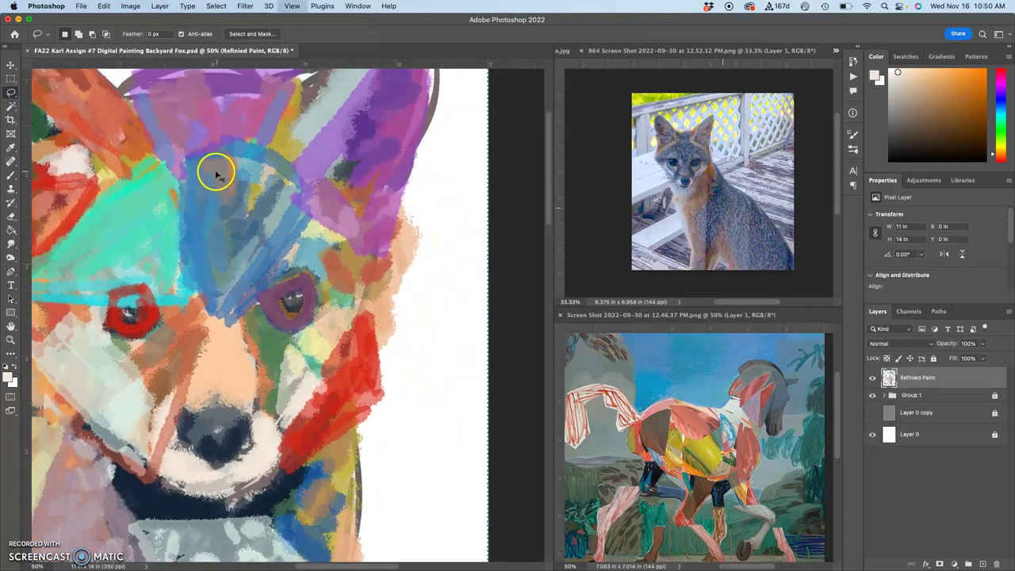
{"action": "left_click_drag", "start_coordinate": [209, 317], "coordinate": [231, 227]}
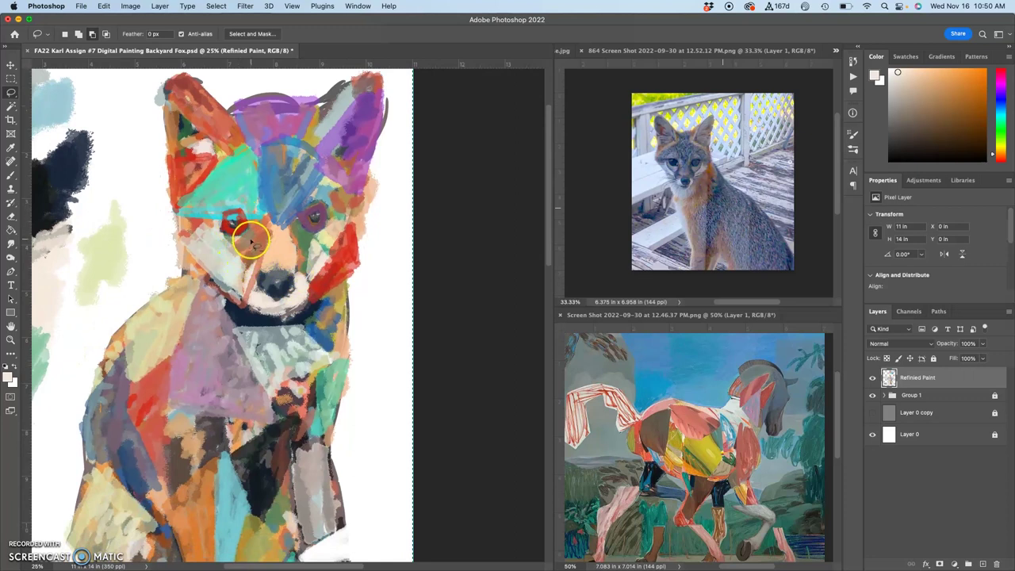
Paint an olive patch between the fox's red eye and nose with the Brush, using the olive from the palette swatches
{"action": "left_click", "coordinate": [11, 174]}
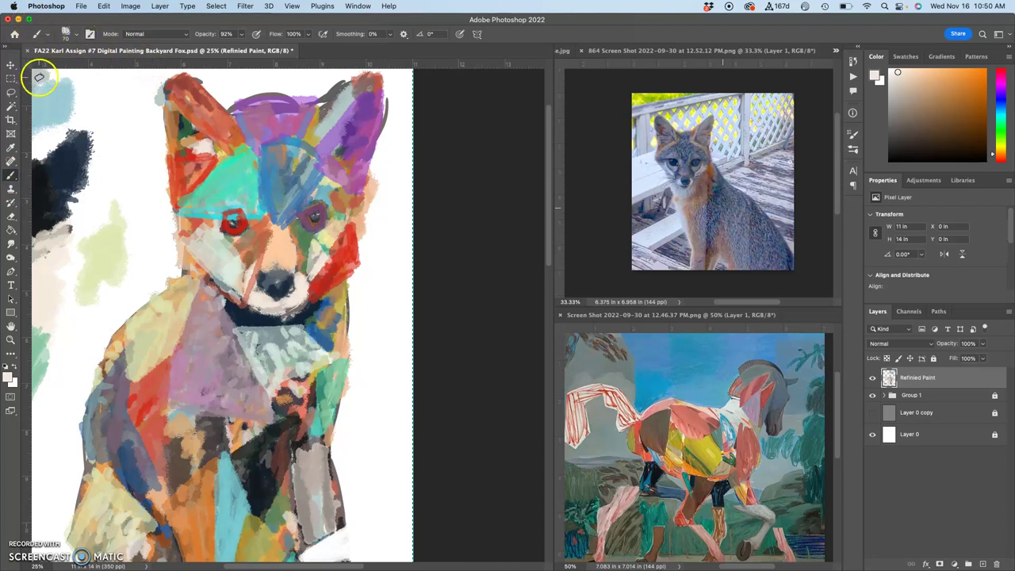
{"action": "key", "text": "super+0"}
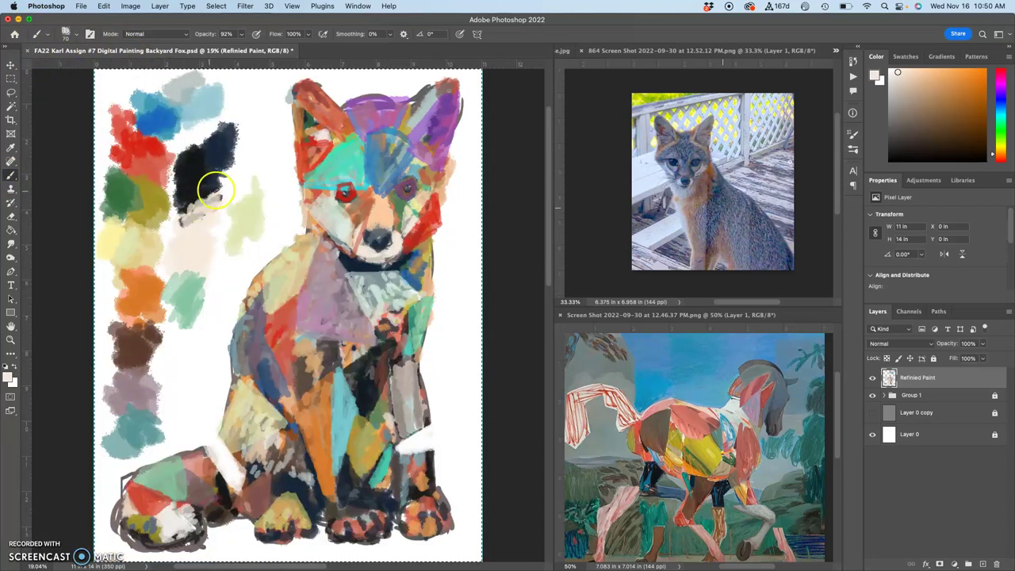
{"action": "left_click", "coordinate": [148, 191], "text": "alt"}
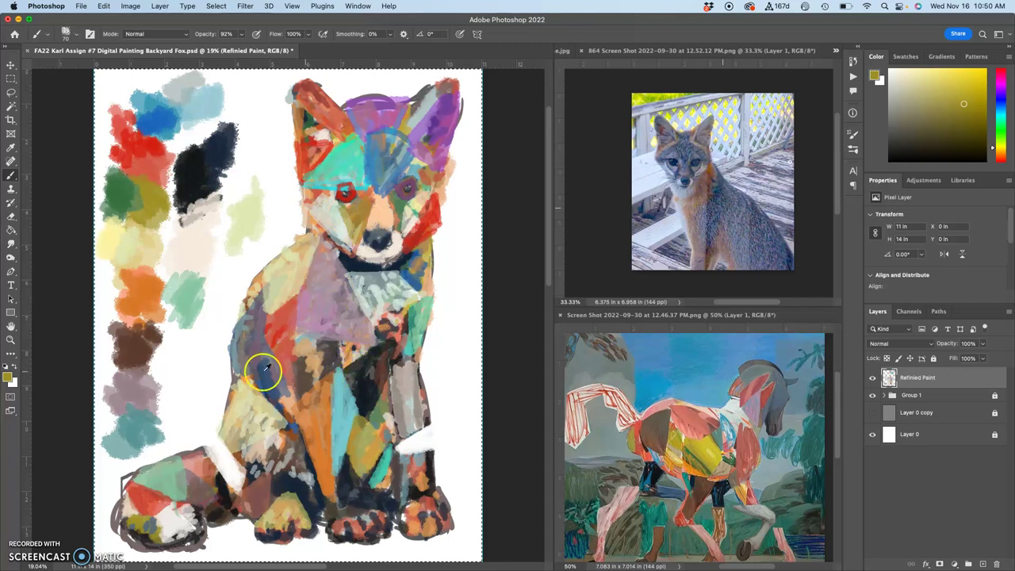
{"action": "left_click_drag", "start_coordinate": [171, 190], "coordinate": [63, 529]}
Paint slate-blue strokes over the haunch above the hind paw and along the tail's tip
{"action": "left_click_drag", "start_coordinate": [668, 473], "coordinate": [671, 490]}
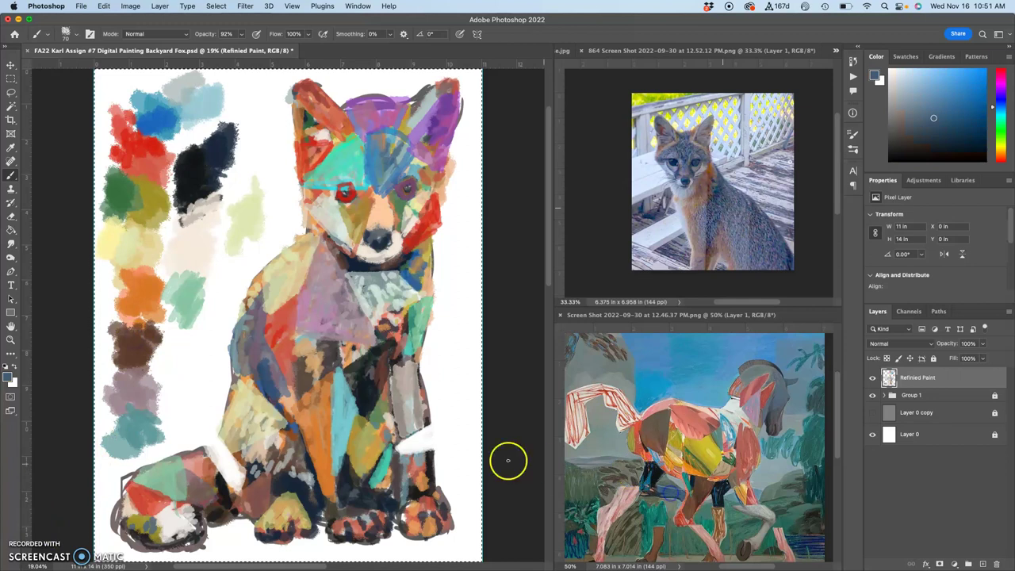
{"action": "mouse_move", "coordinate": [275, 435]}
{"action": "left_mouse_down"}
{"action": "mouse_move", "coordinate": [249, 464]}
{"action": "mouse_move", "coordinate": [297, 459]}
{"action": "mouse_move", "coordinate": [251, 451]}
{"action": "left_mouse_up"}
{"action": "mouse_move", "coordinate": [157, 514]}
{"action": "left_mouse_down"}
{"action": "mouse_move", "coordinate": [146, 525]}
{"action": "mouse_move", "coordinate": [113, 505]}
{"action": "mouse_move", "coordinate": [123, 491]}
{"action": "mouse_move", "coordinate": [122, 515]}
{"action": "left_mouse_up"}
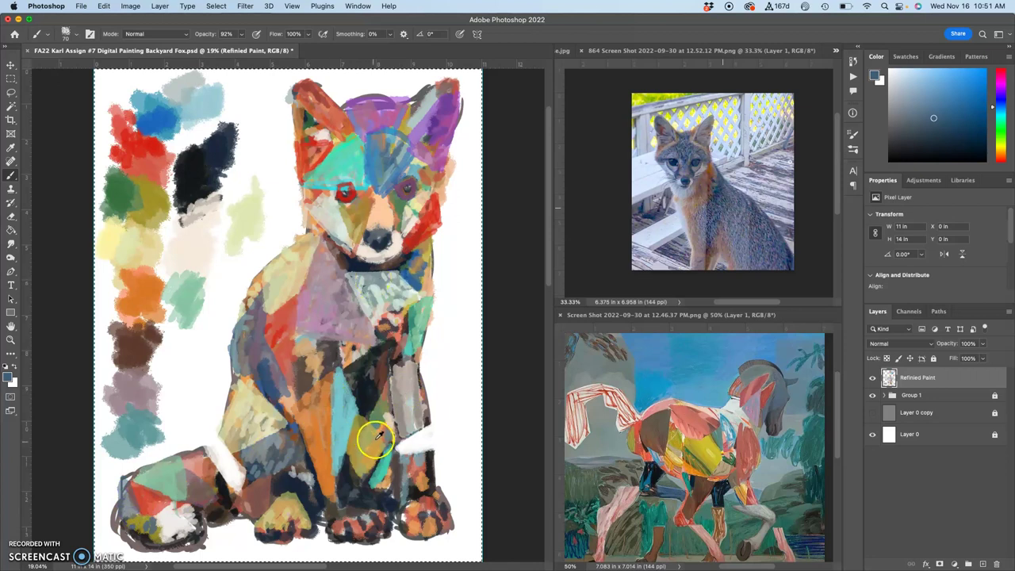
Paint the cheek below the red eye pale yellow and the jaw edge green, using sampled colors
{"action": "left_click", "coordinate": [108, 243], "text": "alt"}
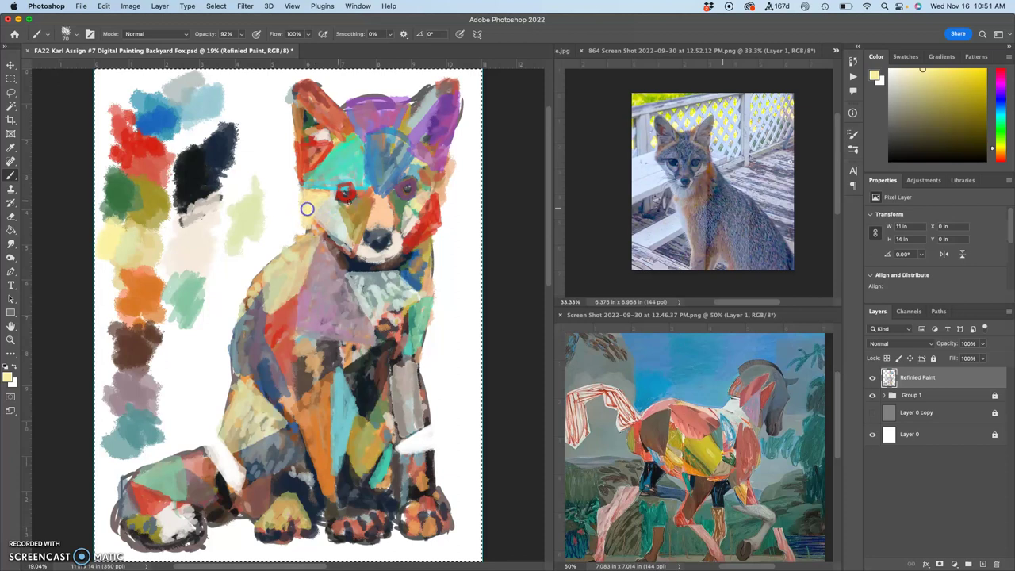
{"action": "left_click", "coordinate": [402, 203], "text": "alt"}
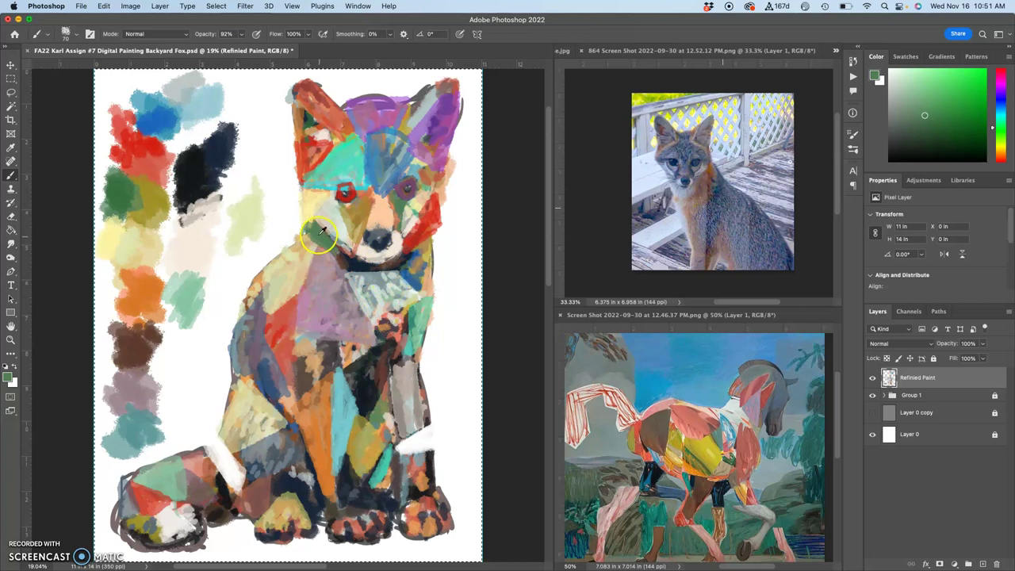
{"action": "left_click_drag", "start_coordinate": [315, 205], "coordinate": [312, 213]}
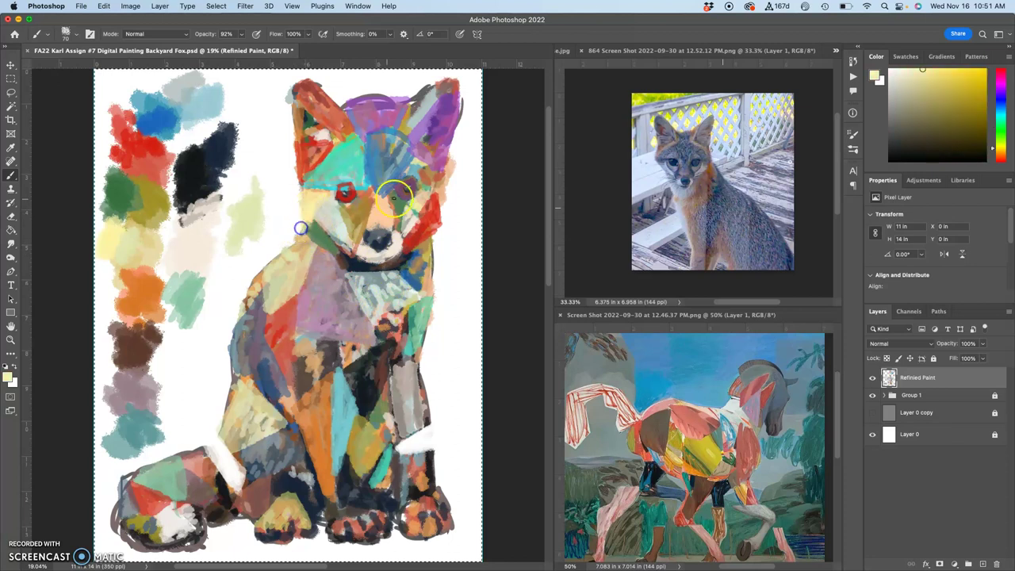
Paint green into the lower part of the purple ear and pale gray along its inner stripe
{"action": "left_click_drag", "start_coordinate": [335, 238], "coordinate": [441, 123]}
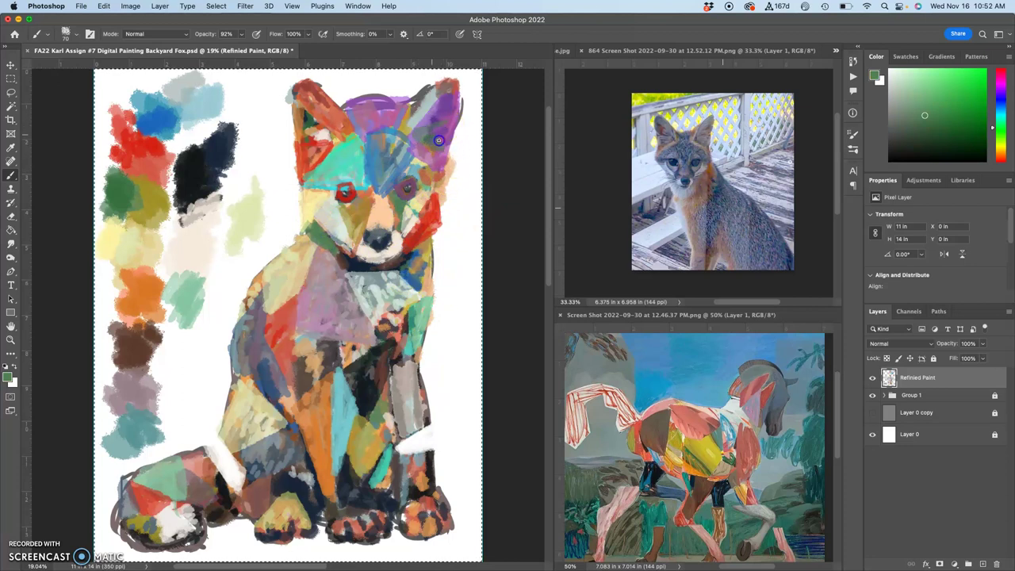
{"action": "mouse_move", "coordinate": [445, 140]}
{"action": "left_mouse_down"}
{"action": "mouse_move", "coordinate": [437, 129]}
{"action": "mouse_move", "coordinate": [447, 153]}
{"action": "left_mouse_up"}
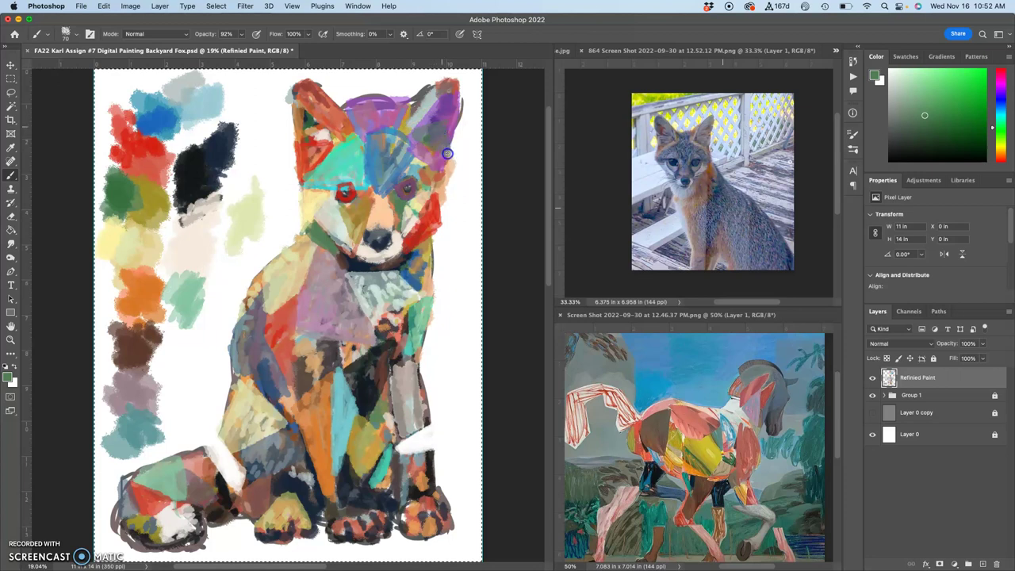
{"action": "left_click", "coordinate": [435, 91], "text": "alt"}
{"action": "mouse_move", "coordinate": [425, 109]}
{"action": "left_mouse_down"}
{"action": "mouse_move", "coordinate": [399, 133]}
{"action": "mouse_move", "coordinate": [435, 108]}
{"action": "left_mouse_up"}
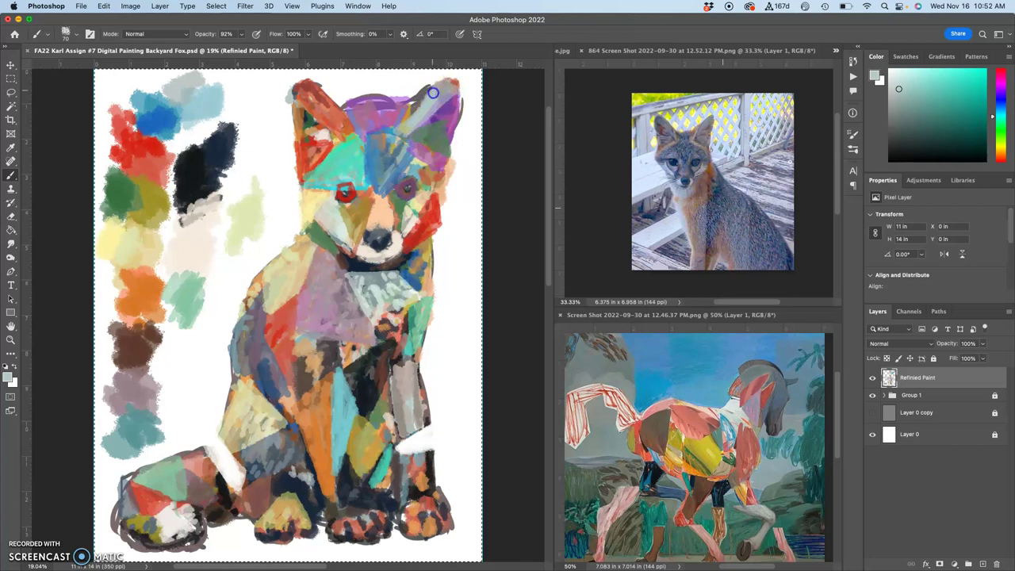
Try coral sampled from the orange ear along the outer edge of the purple ear
{"action": "left_click", "coordinate": [454, 109], "text": "alt"}
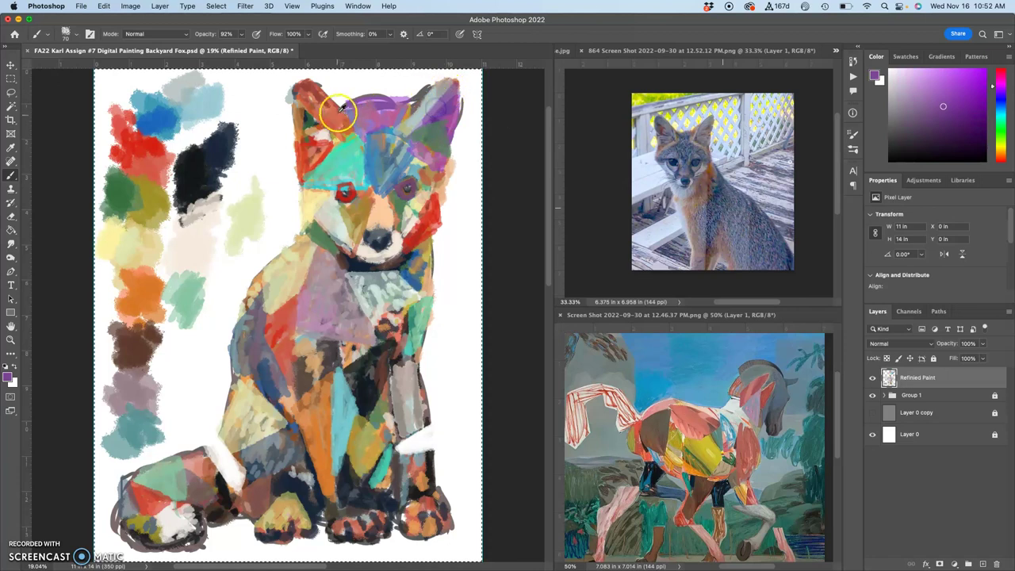
{"action": "left_click", "coordinate": [337, 107], "text": "alt"}
{"action": "left_click", "coordinate": [468, 106]}
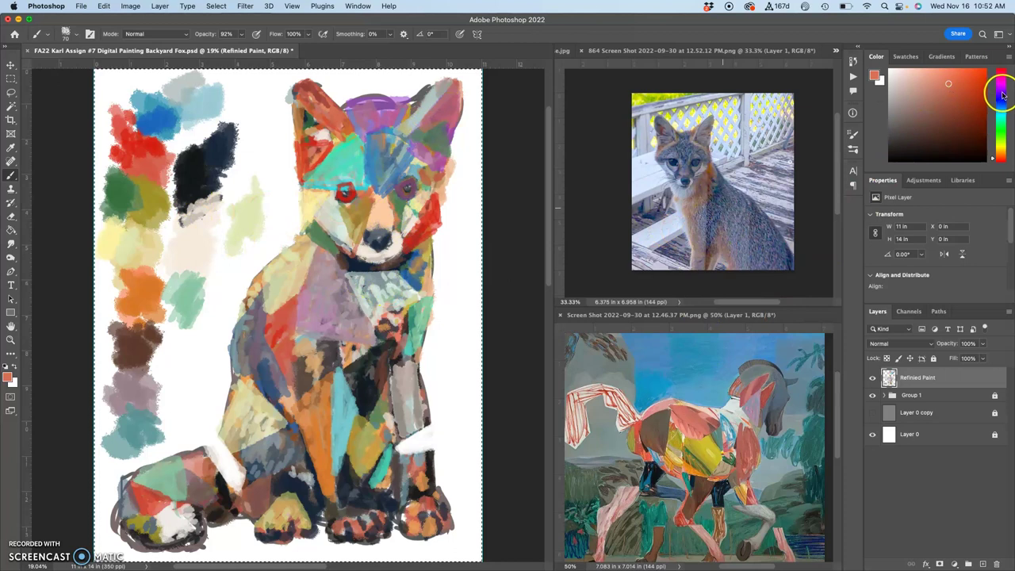
Pick a vivid violet and paint it over the outer tip and edge of the purple ear
{"action": "left_click", "coordinate": [1001, 89]}
{"action": "left_click", "coordinate": [970, 81]}
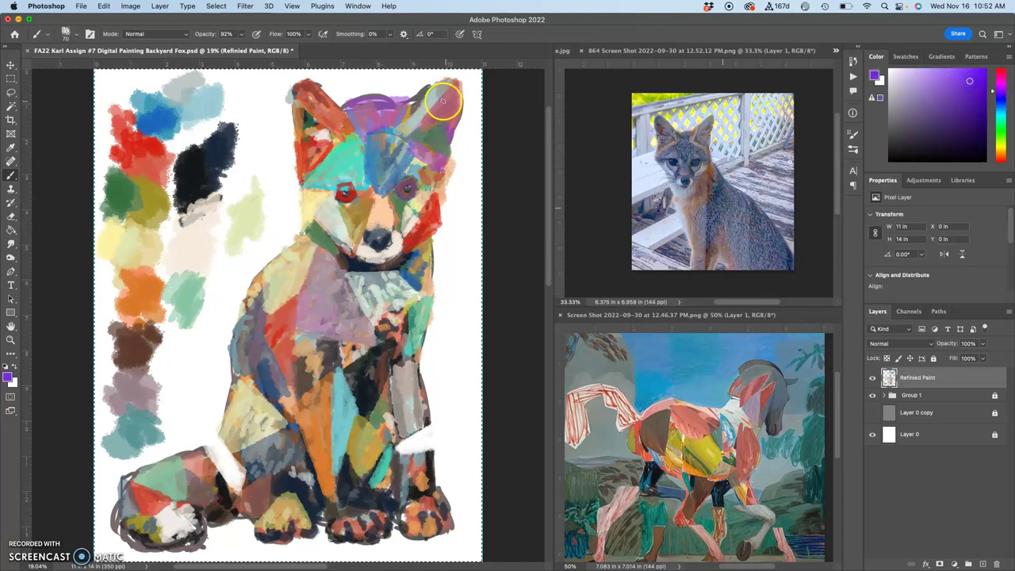
{"action": "left_click_drag", "start_coordinate": [457, 92], "coordinate": [454, 106]}
Paint the inside of the orange ear with sampled gray-green and slate tones around an off-white patch
{"action": "left_click", "coordinate": [438, 143], "text": "alt"}
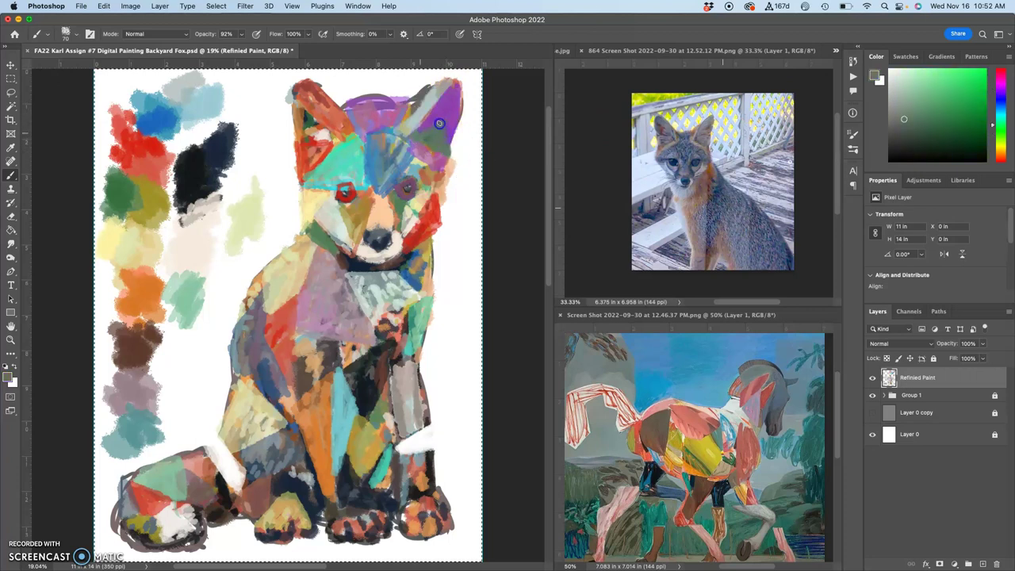
{"action": "left_click", "coordinate": [309, 123]}
{"action": "left_click_drag", "start_coordinate": [309, 125], "coordinate": [311, 116]}
{"action": "left_click", "coordinate": [314, 142]}
{"action": "left_click", "coordinate": [324, 138], "text": "alt"}
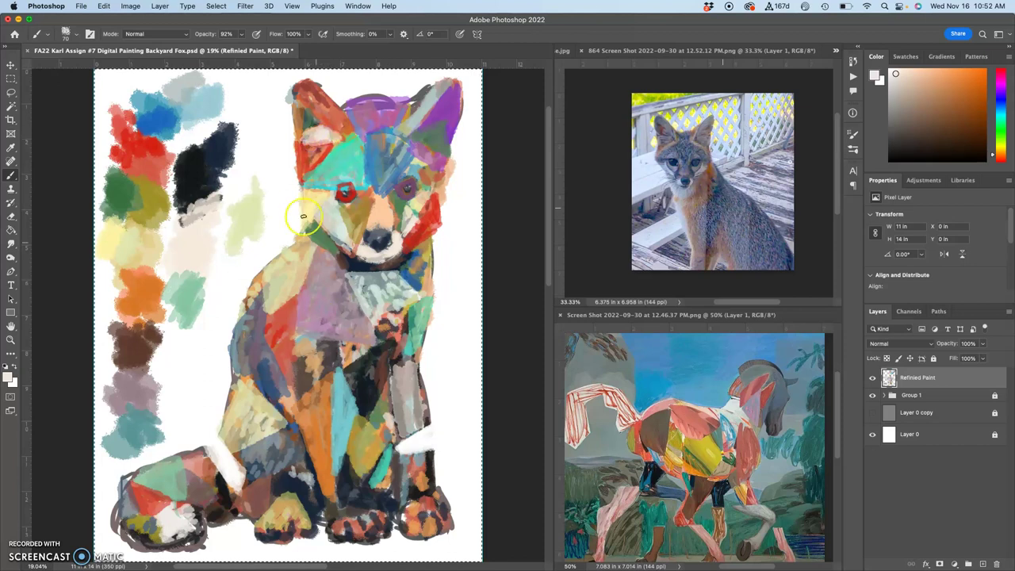
{"action": "left_click", "coordinate": [313, 117], "text": "alt"}
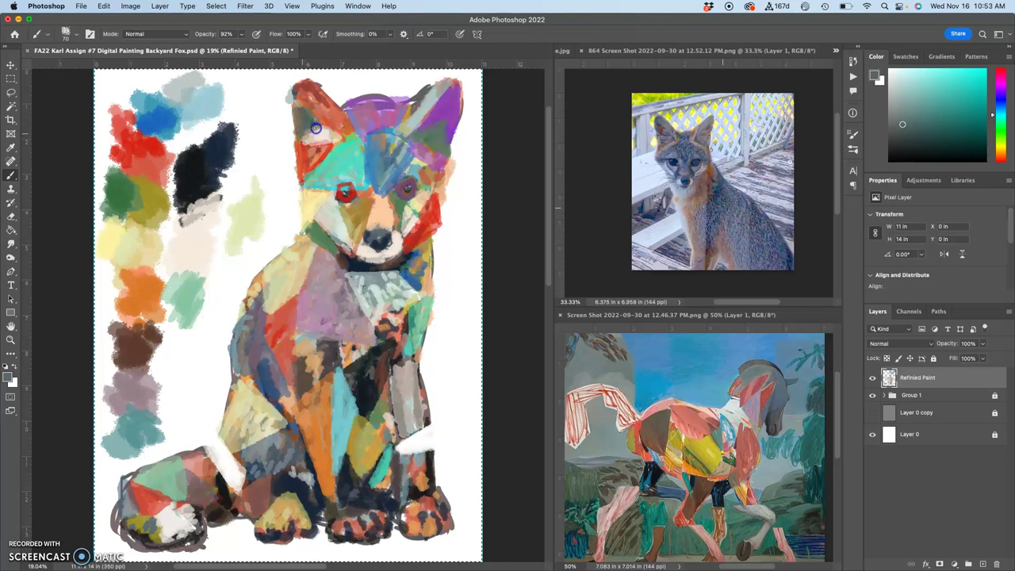
{"action": "left_click", "coordinate": [331, 267]}
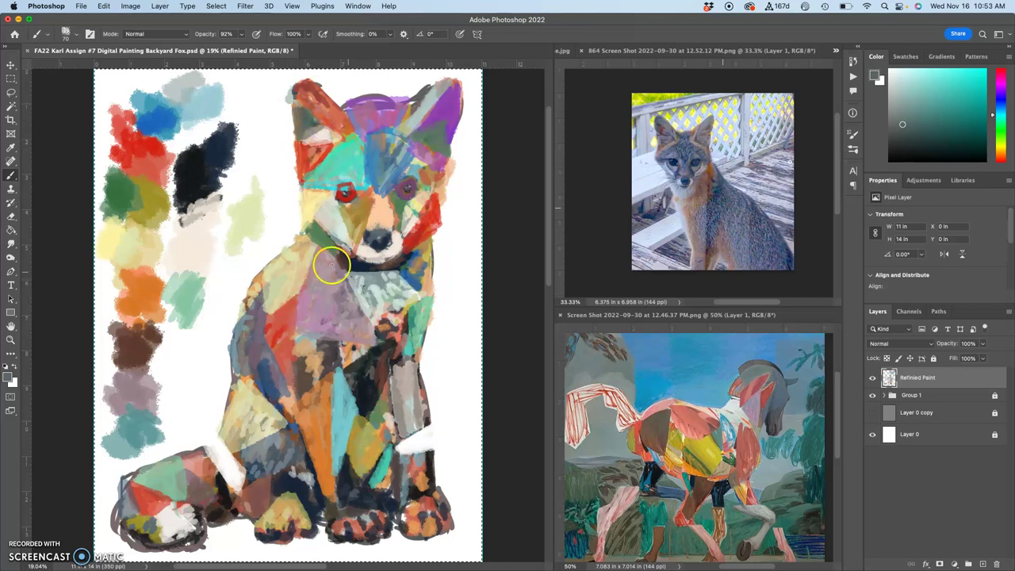
Paint the neck patch below the red cheek blue and add blue and sampled turquoise accents around the tail
{"action": "left_click", "coordinate": [411, 264], "text": "alt"}
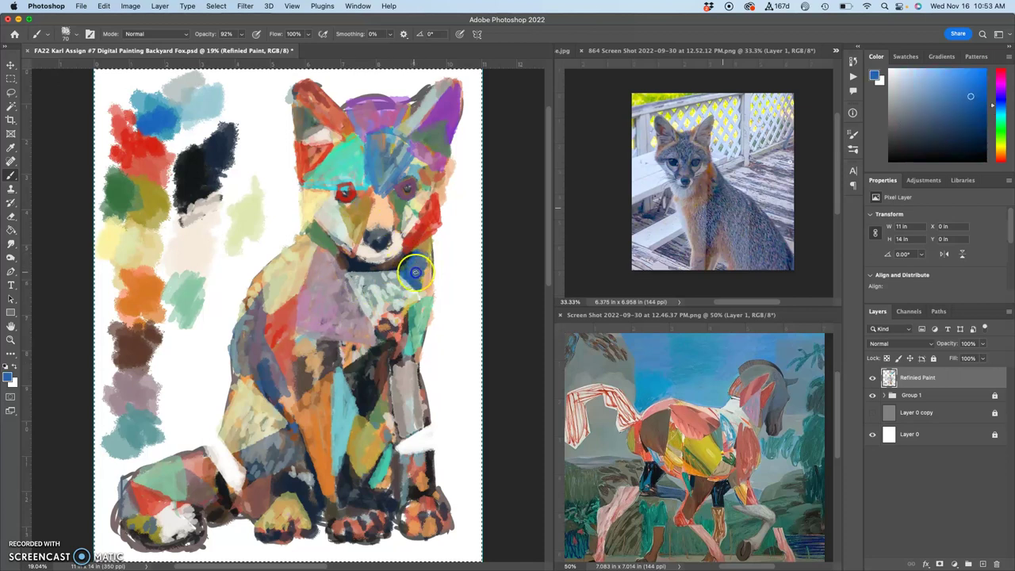
{"action": "left_click_drag", "start_coordinate": [426, 267], "coordinate": [425, 270]}
{"action": "left_click_drag", "start_coordinate": [146, 533], "coordinate": [136, 525]}
{"action": "left_click", "coordinate": [347, 162], "text": "alt"}
{"action": "left_click", "coordinate": [176, 437]}
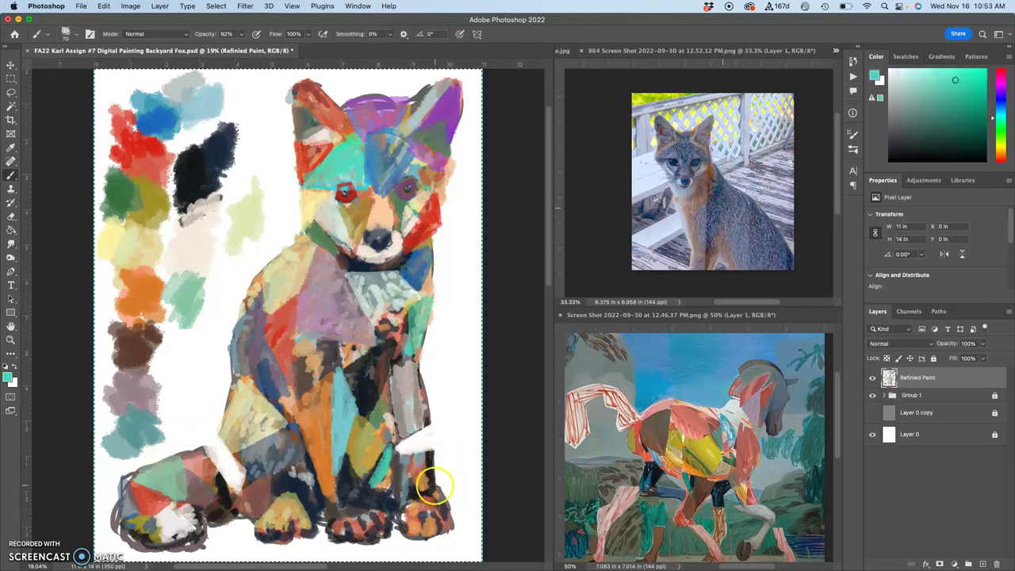
Paint turquoise over the top of the outer front paw and fill the middle paw with sampled blue, off-white and mauve
{"action": "left_click_drag", "start_coordinate": [429, 485], "coordinate": [431, 497]}
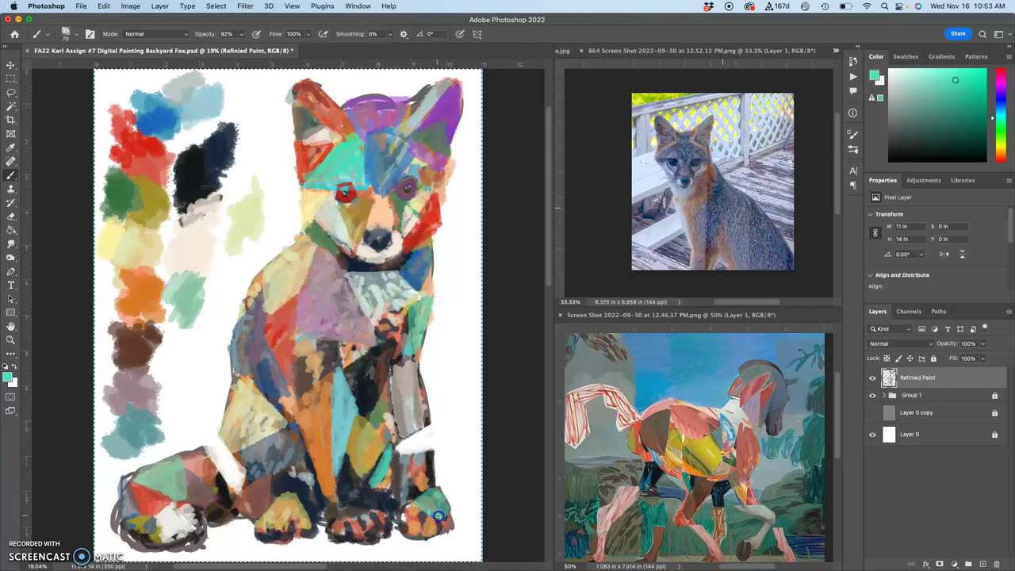
{"action": "left_click", "coordinate": [409, 272], "text": "alt"}
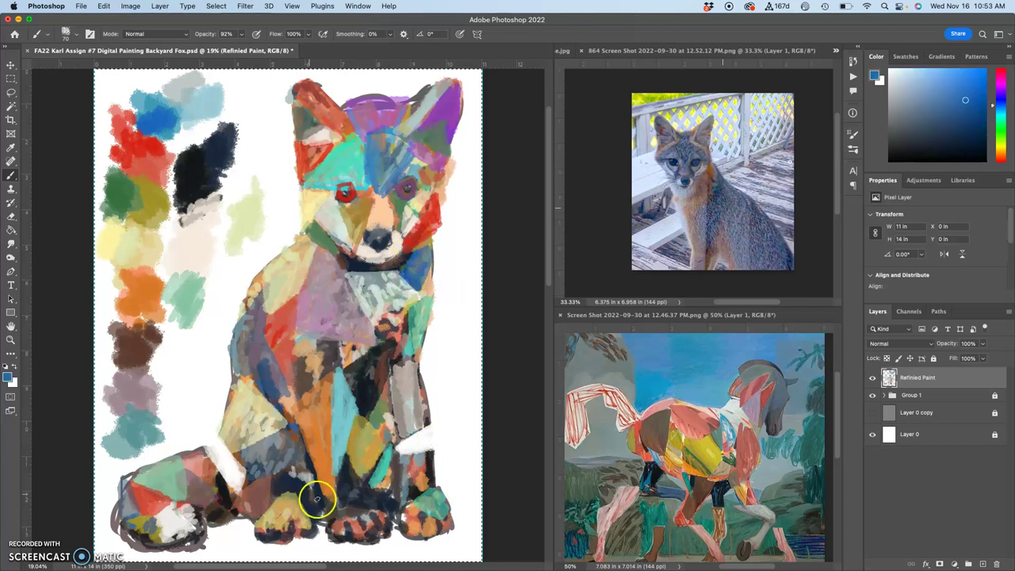
{"action": "left_click_drag", "start_coordinate": [351, 525], "coordinate": [369, 531]}
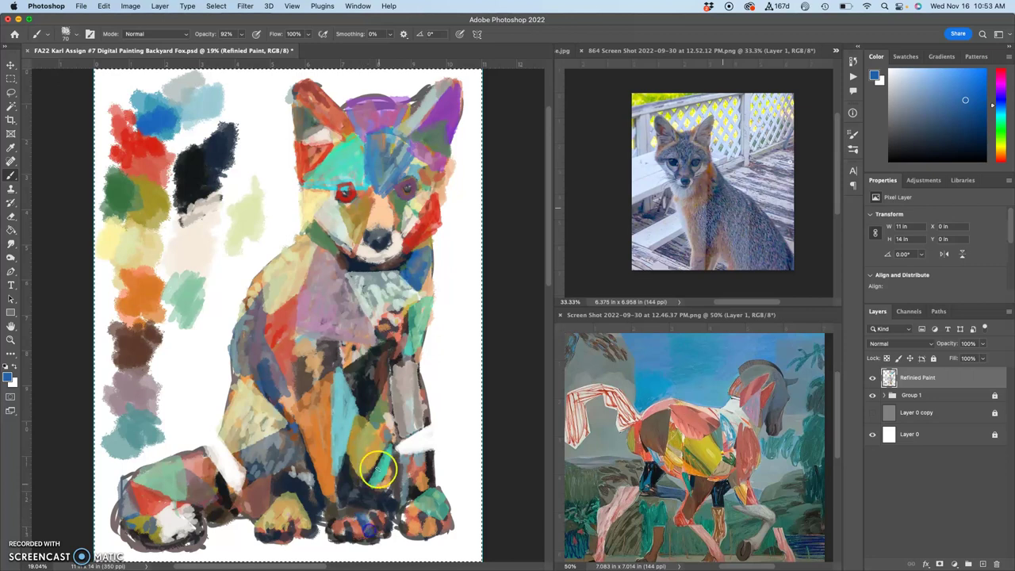
{"action": "left_click", "coordinate": [183, 519], "text": "alt"}
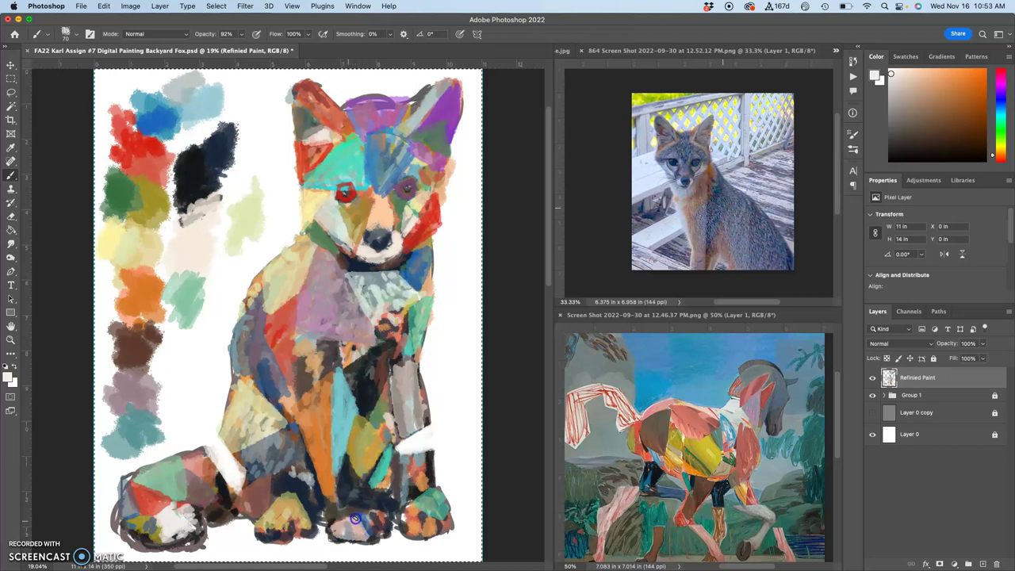
{"action": "left_click", "coordinate": [356, 329], "text": "alt"}
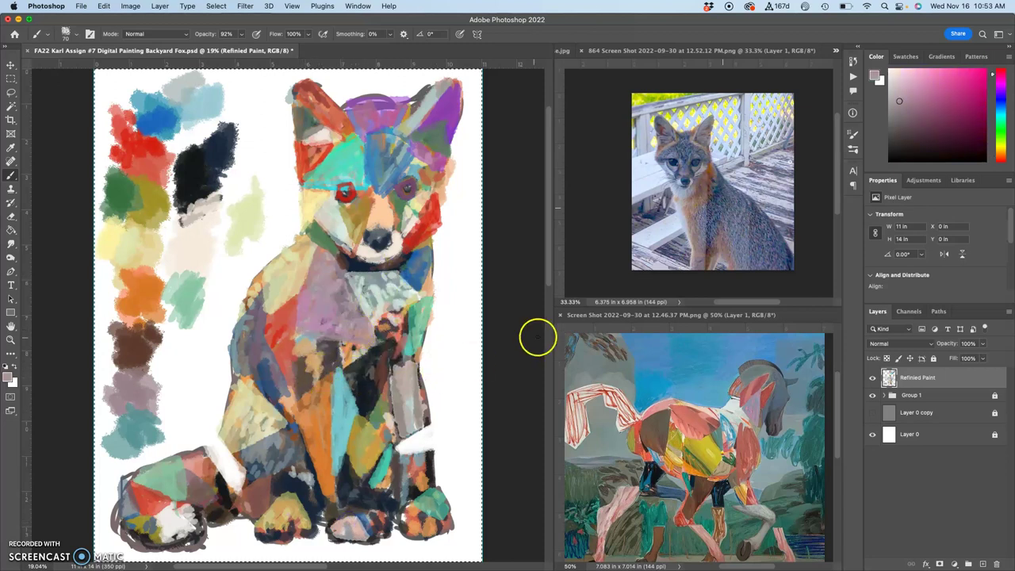
Try sampled slate blue on the mottled orange-brown chest patch below the mauve area
{"action": "left_click", "coordinate": [433, 262], "text": "alt"}
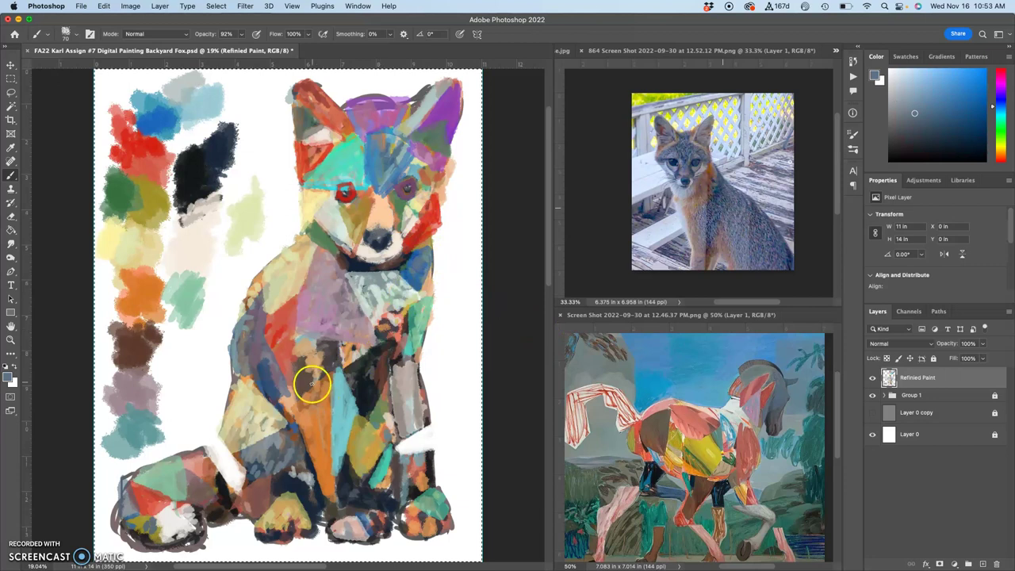
{"action": "left_click_drag", "start_coordinate": [316, 376], "coordinate": [311, 381]}
{"action": "key", "text": "super+z"}
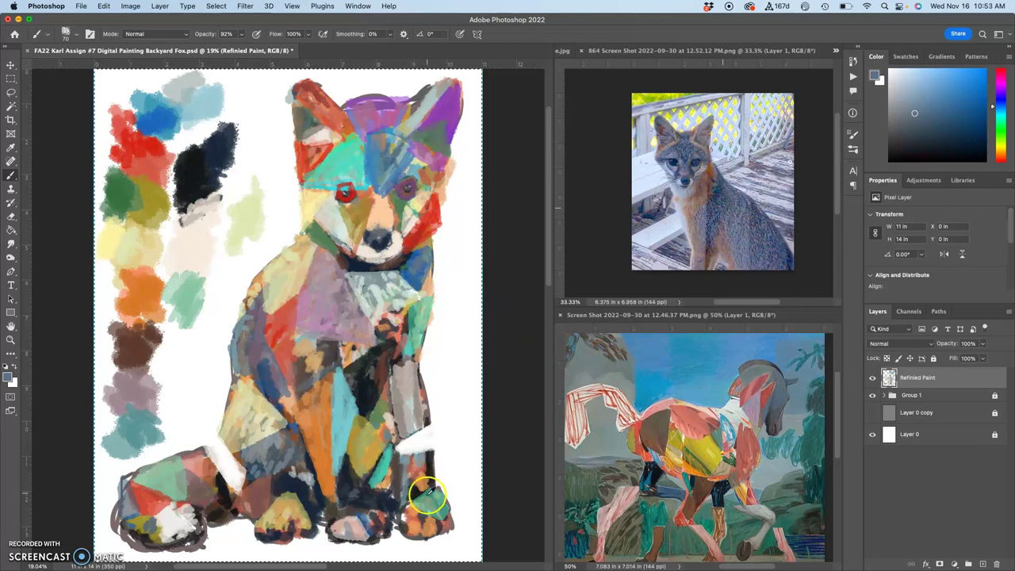
Fill the mottled orange-brown chest patch below the mauve area with sampled gray-green
{"action": "left_click", "coordinate": [429, 501], "text": "alt"}
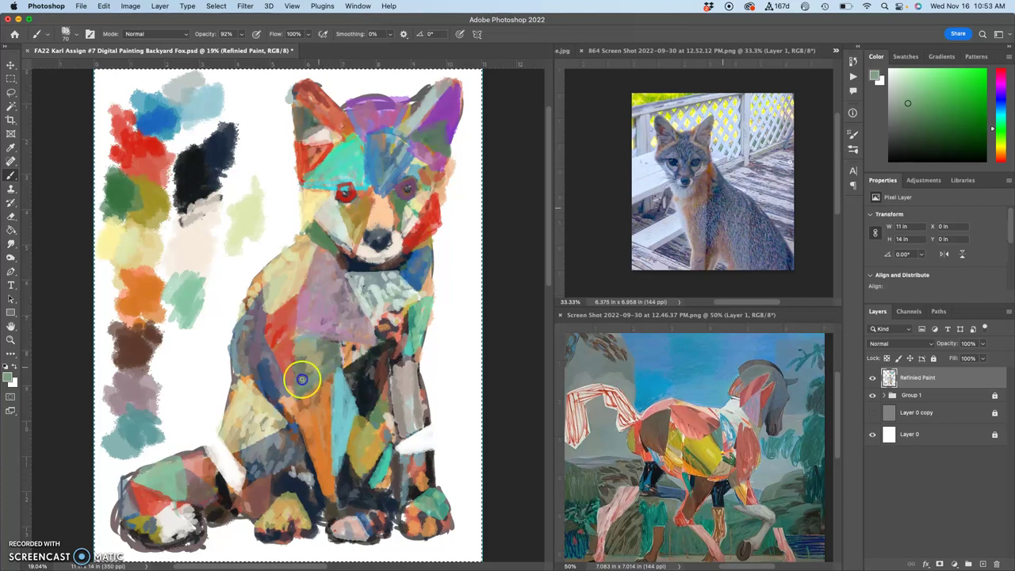
{"action": "mouse_move", "coordinate": [298, 347]}
{"action": "left_mouse_down"}
{"action": "mouse_move", "coordinate": [304, 354]}
{"action": "mouse_move", "coordinate": [297, 347]}
{"action": "left_mouse_up"}
Extend the red shoulder wedge with sampled red and paint a coral patch below the pale collar
{"action": "left_click", "coordinate": [288, 326], "text": "alt"}
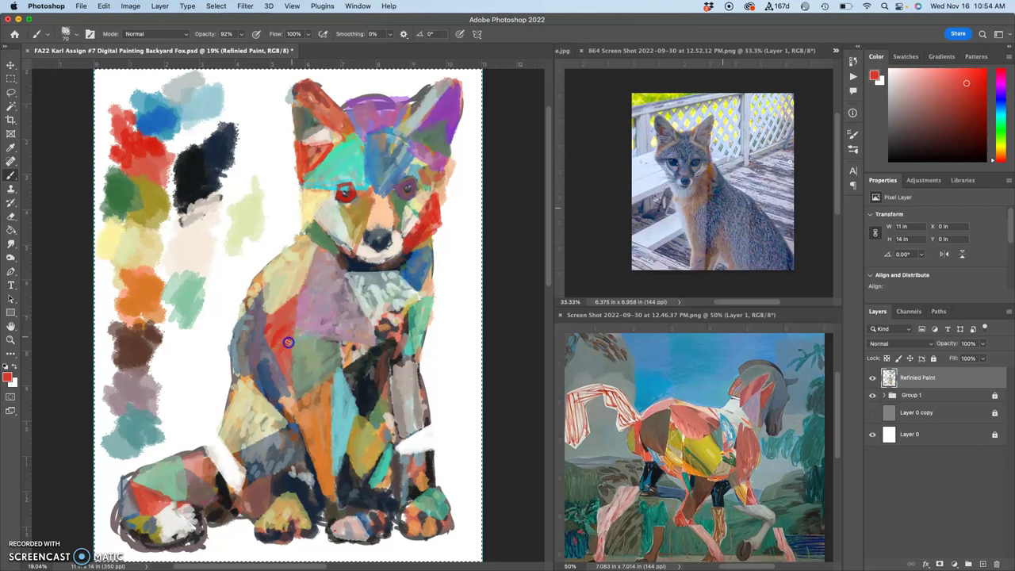
{"action": "left_click_drag", "start_coordinate": [290, 376], "coordinate": [291, 379]}
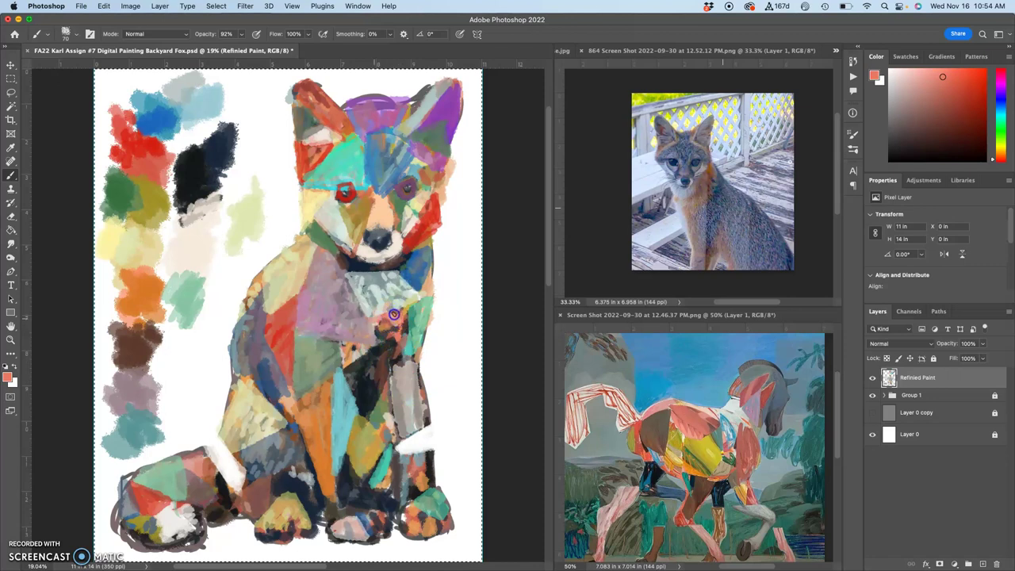
{"action": "mouse_move", "coordinate": [378, 319]}
{"action": "left_mouse_down"}
{"action": "mouse_move", "coordinate": [381, 352]}
{"action": "mouse_move", "coordinate": [402, 324]}
{"action": "mouse_move", "coordinate": [401, 357]}
{"action": "mouse_move", "coordinate": [382, 334]}
{"action": "left_mouse_up"}
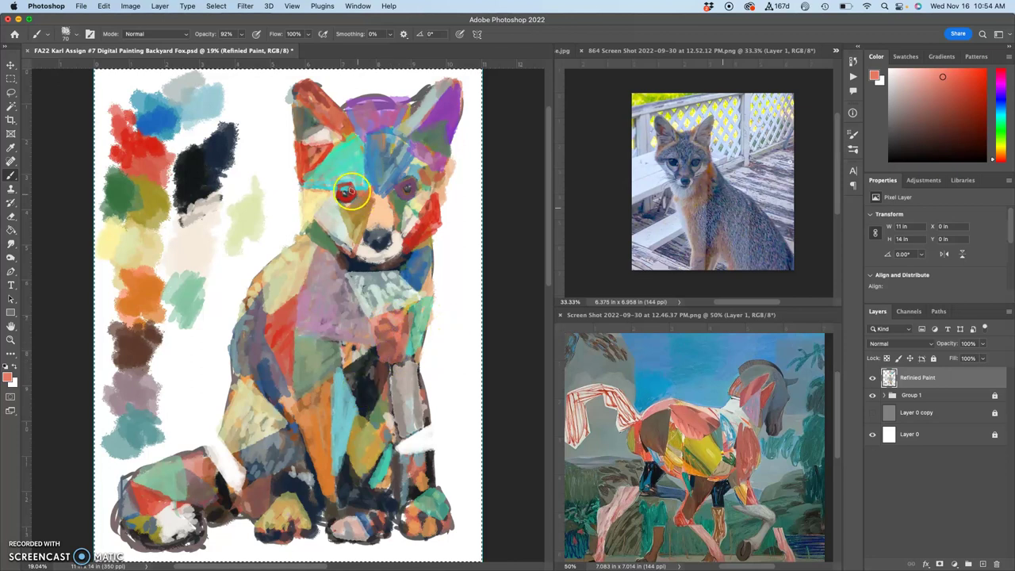
Add coral and sampled pale-yellow strokes around the purple eye and sample peach from the muzzle
{"action": "left_click_drag", "start_coordinate": [423, 173], "coordinate": [424, 174]}
{"action": "left_click", "coordinate": [414, 161], "text": "alt"}
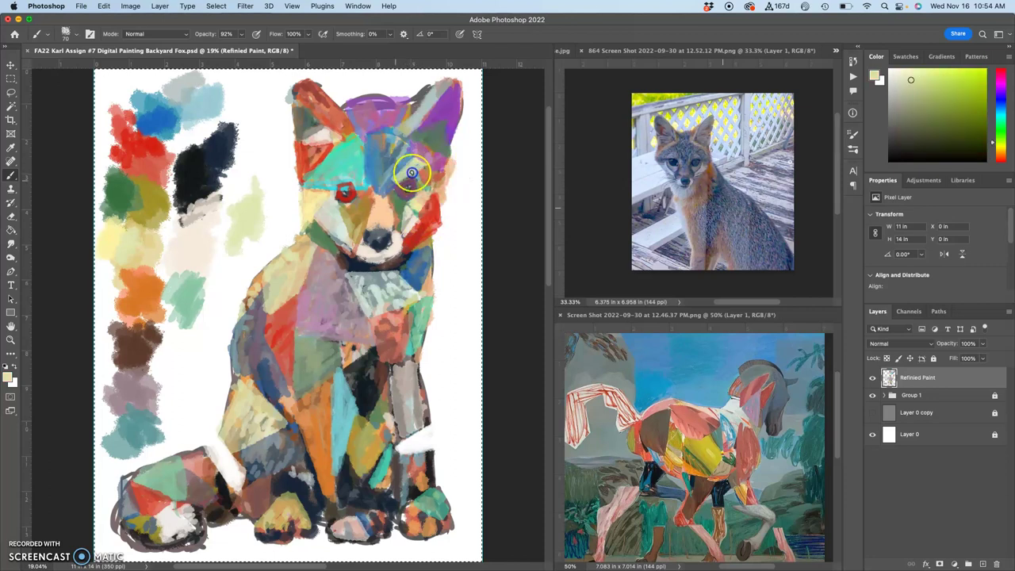
{"action": "left_click", "coordinate": [394, 190]}
{"action": "left_click", "coordinate": [394, 215], "text": "alt"}
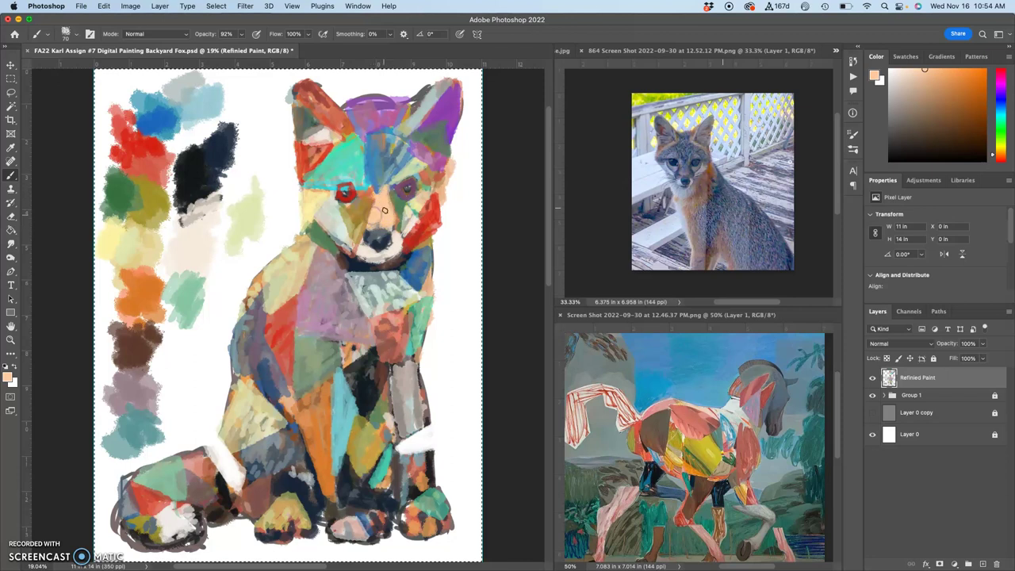
Rework the forehead patches between the eyes with sampled gray-teal and muted blue
{"action": "left_click", "coordinate": [364, 158], "text": "alt"}
{"action": "left_click", "coordinate": [362, 147], "text": "alt"}
{"action": "left_click_drag", "start_coordinate": [362, 148], "coordinate": [368, 190]}
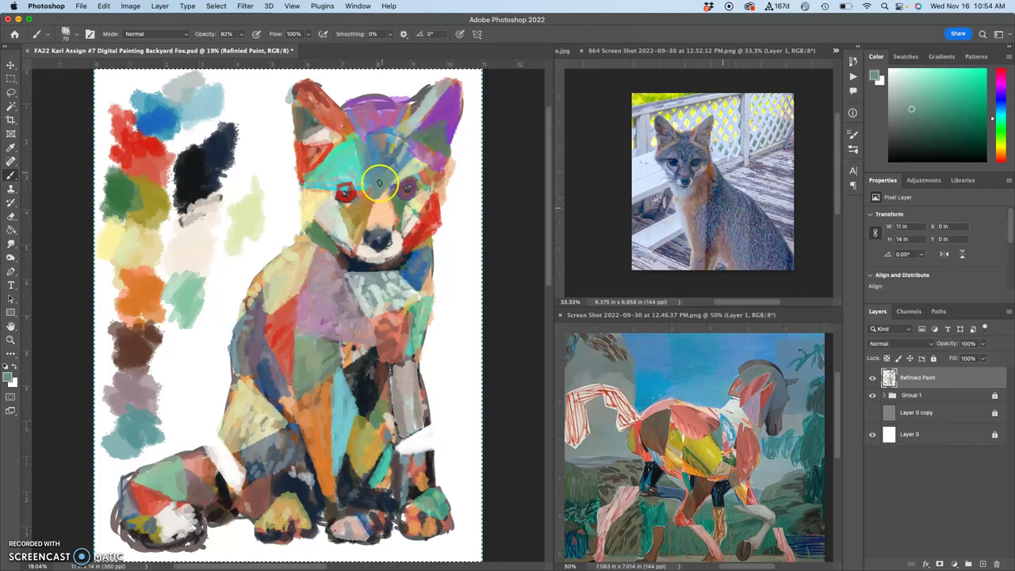
{"action": "left_click", "coordinate": [381, 156], "text": "alt"}
{"action": "left_click_drag", "start_coordinate": [380, 165], "coordinate": [380, 181]}
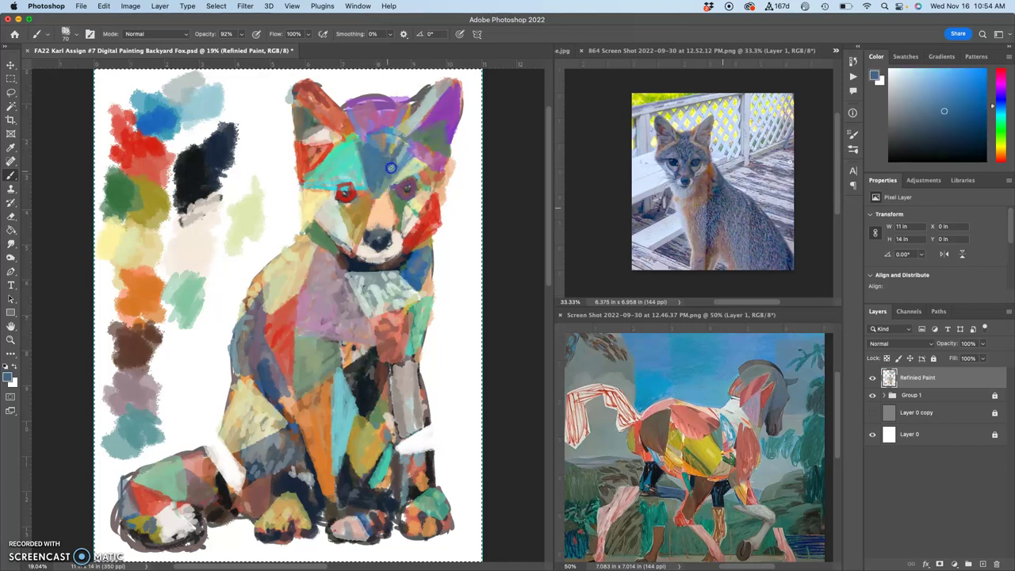
{"action": "left_click_drag", "start_coordinate": [426, 150], "coordinate": [404, 163]}
{"action": "left_click", "coordinate": [376, 188], "text": "alt"}
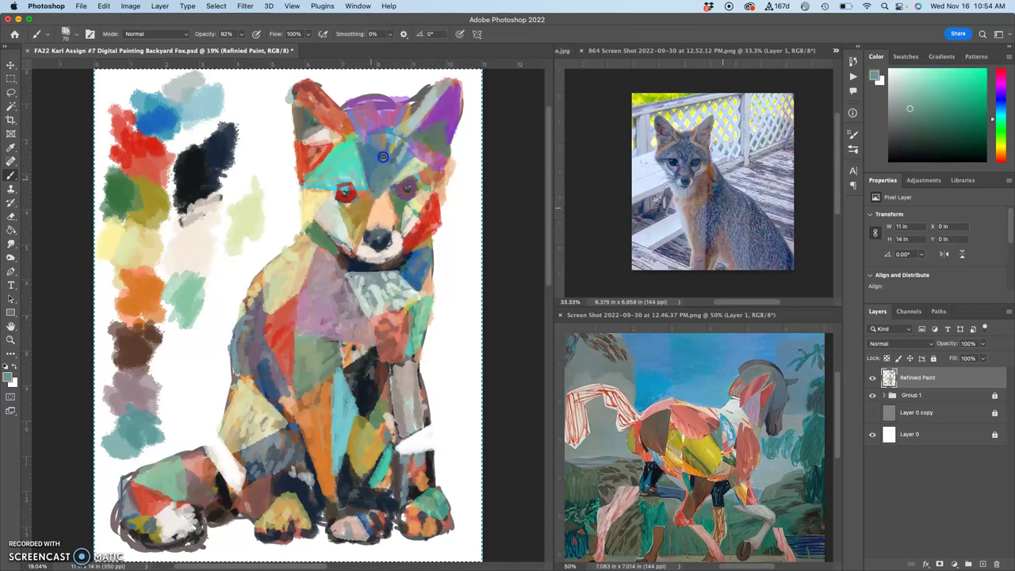
{"action": "mouse_move", "coordinate": [376, 154]}
{"action": "left_mouse_down"}
{"action": "mouse_move", "coordinate": [399, 158]}
{"action": "mouse_move", "coordinate": [407, 145]}
{"action": "mouse_move", "coordinate": [403, 161]}
{"action": "left_mouse_up"}
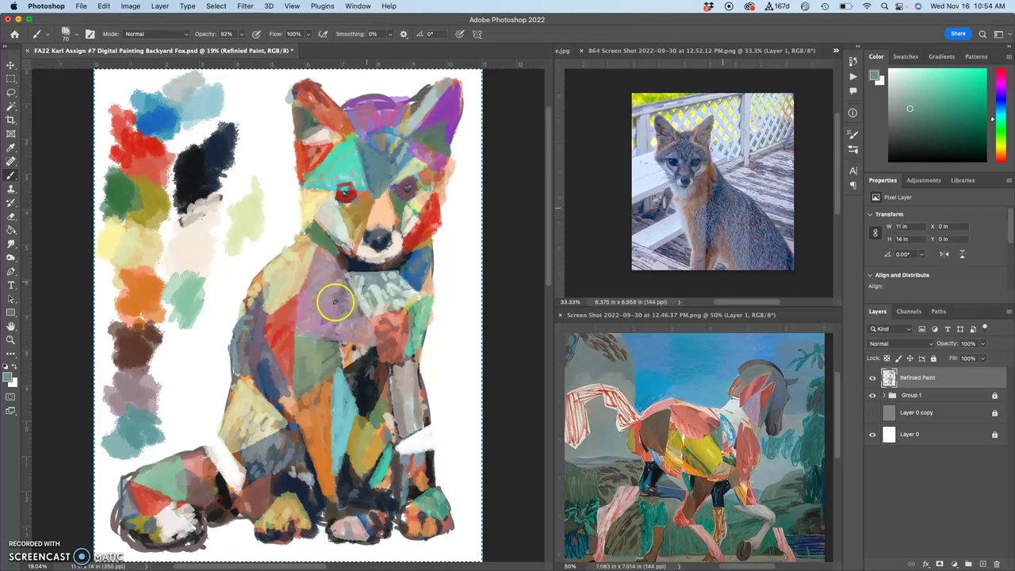
Define the collar's upper edge and the top of the forehead with dark slate sampled from the haunch
{"action": "left_click", "coordinate": [262, 462], "text": "alt"}
{"action": "left_click", "coordinate": [353, 379]}
{"action": "mouse_move", "coordinate": [400, 278]}
{"action": "left_mouse_down"}
{"action": "mouse_move", "coordinate": [414, 249]}
{"action": "mouse_move", "coordinate": [402, 268]}
{"action": "left_mouse_up"}
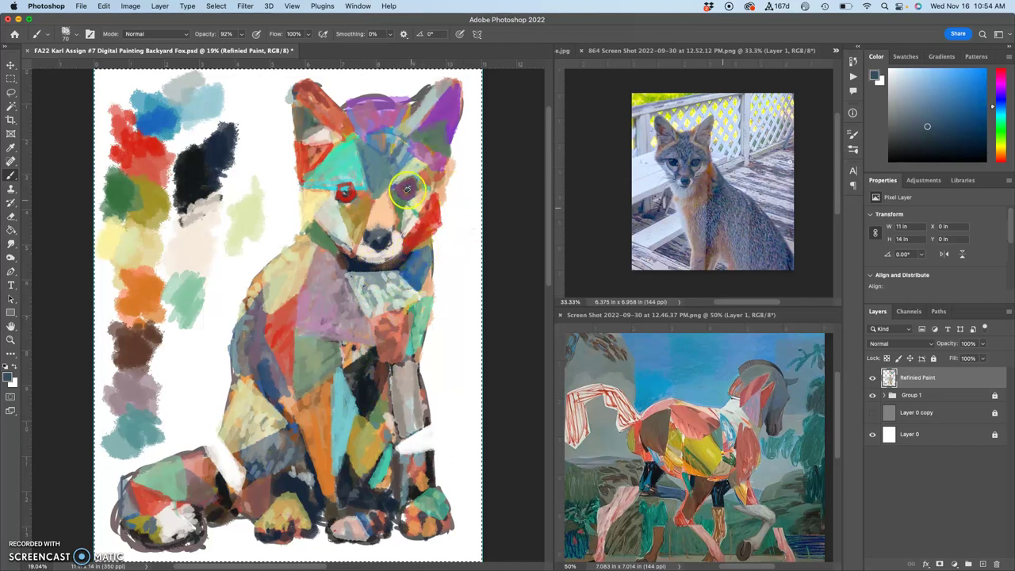
{"action": "mouse_move", "coordinate": [376, 139]}
{"action": "left_mouse_down"}
{"action": "mouse_move", "coordinate": [364, 133]}
{"action": "mouse_move", "coordinate": [381, 137]}
{"action": "left_mouse_up"}
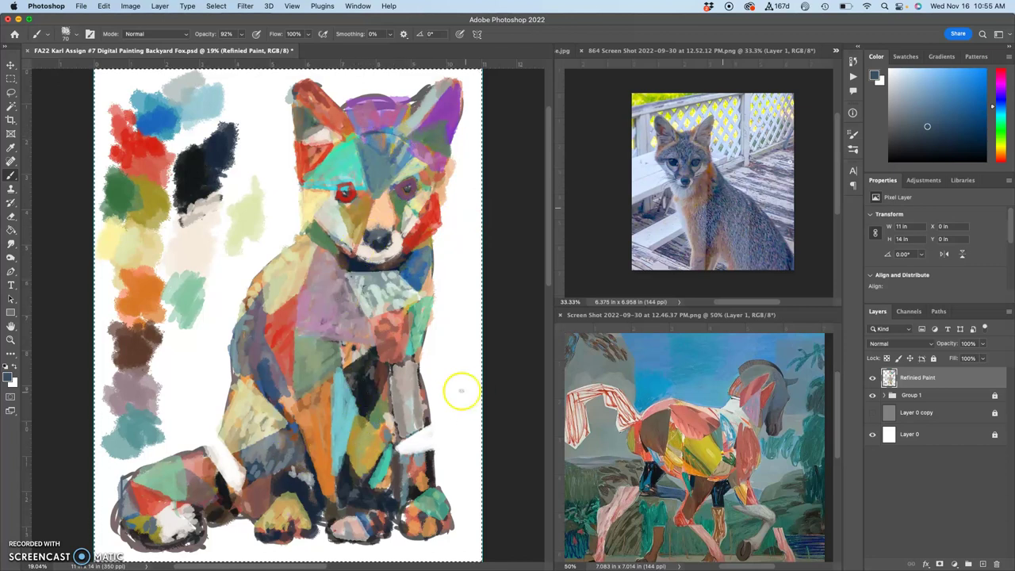
Darken the haunch and front leg edges with slate and paint a violet patch above the middle paw with the ear's purple
{"action": "left_click", "coordinate": [298, 434]}
{"action": "mouse_move", "coordinate": [298, 434]}
{"action": "left_mouse_down"}
{"action": "mouse_move", "coordinate": [353, 479]}
{"action": "mouse_move", "coordinate": [381, 472]}
{"action": "mouse_move", "coordinate": [368, 498]}
{"action": "left_mouse_up"}
{"action": "left_click", "coordinate": [442, 107], "text": "alt"}
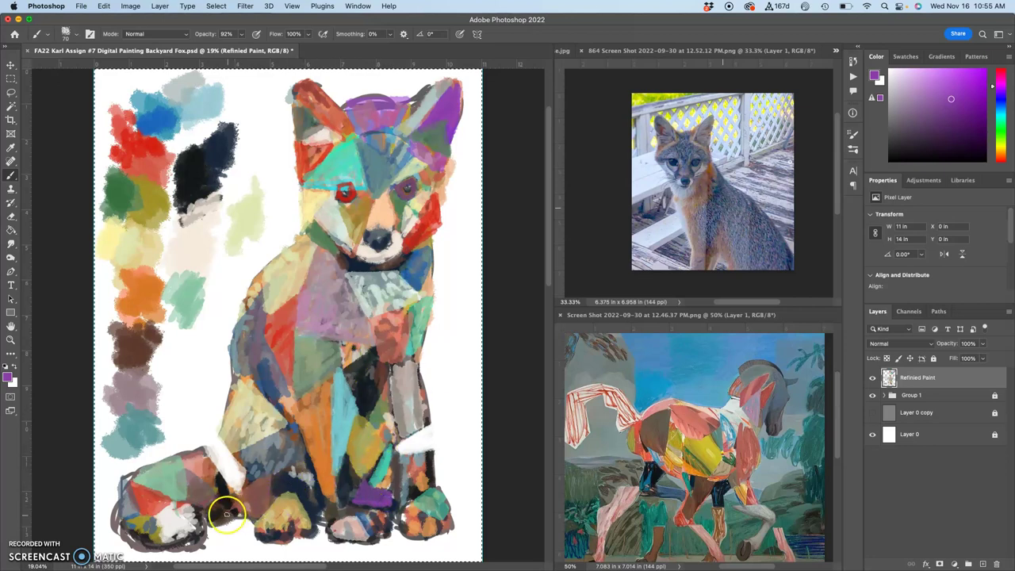
Repaint the dark base of the tail beside the haunch with sampled red, blue and dark navy
{"action": "left_click", "coordinate": [284, 341], "text": "alt"}
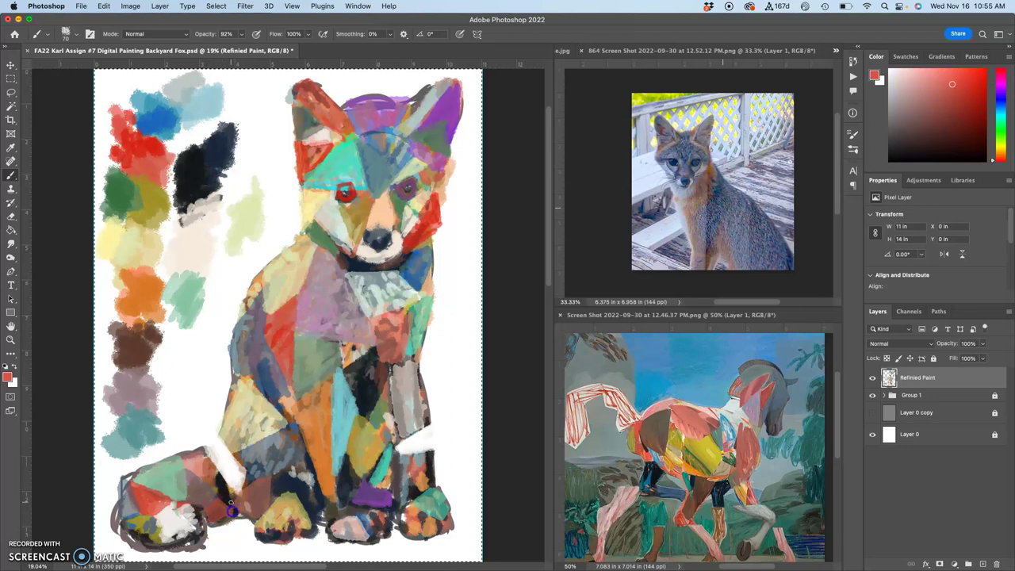
{"action": "left_click", "coordinate": [419, 276], "text": "alt"}
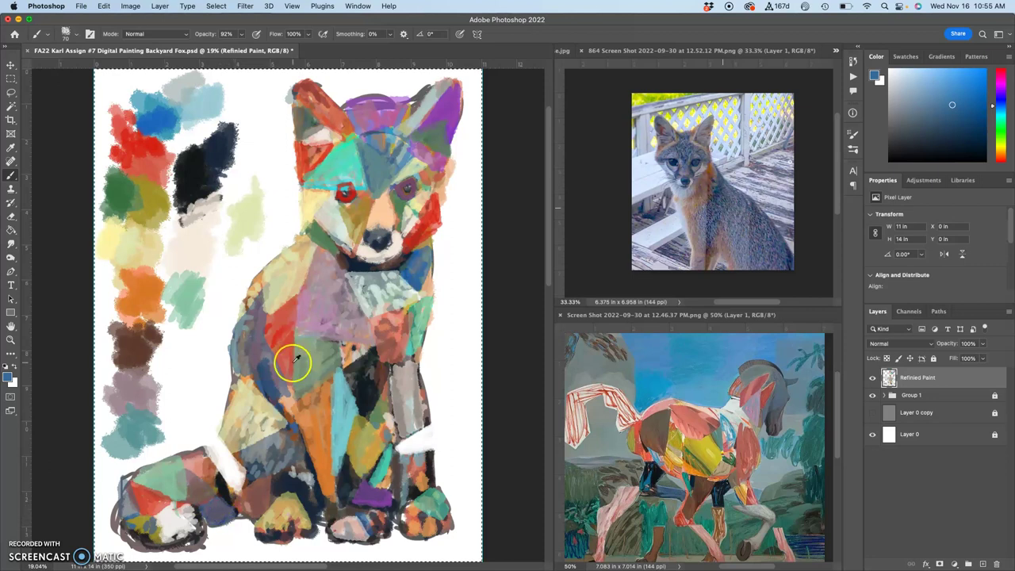
{"action": "left_click", "coordinate": [303, 435], "text": "alt"}
{"action": "mouse_move", "coordinate": [218, 495]}
{"action": "left_mouse_down"}
{"action": "mouse_move", "coordinate": [200, 499]}
{"action": "mouse_move", "coordinate": [219, 479]}
{"action": "left_mouse_up"}
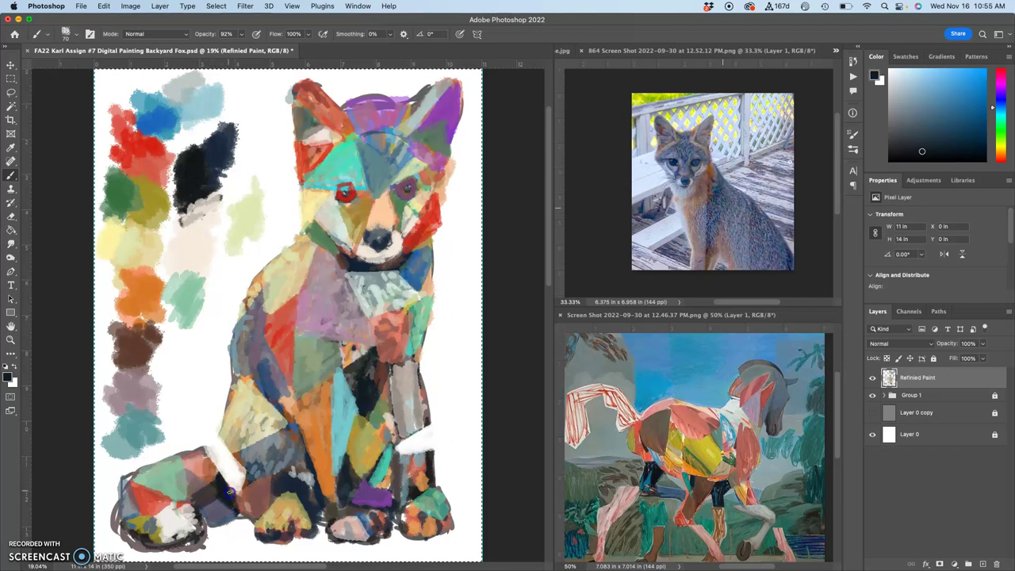
{"action": "left_click", "coordinate": [413, 272], "text": "alt"}
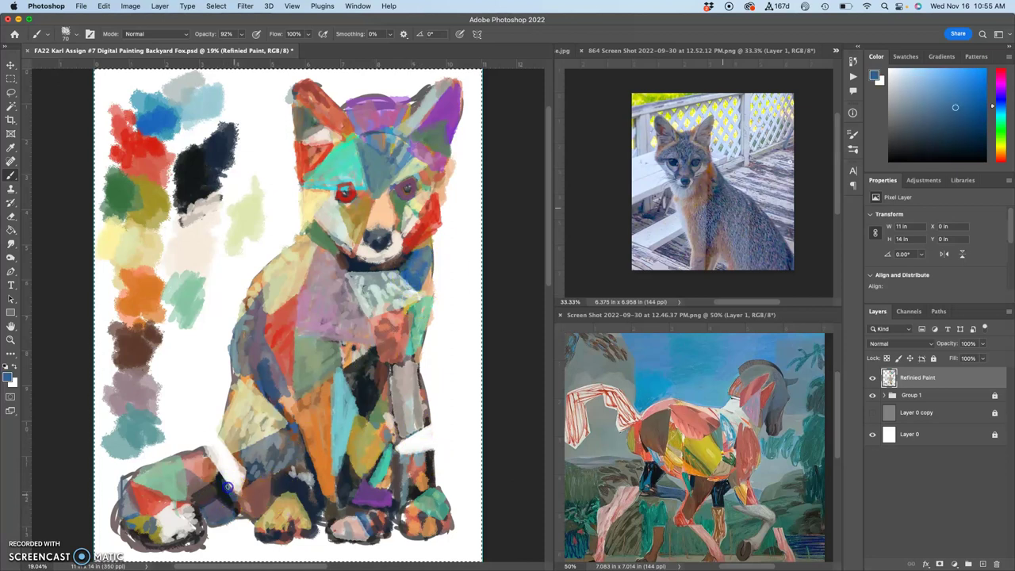
Strengthen the narrow blue wedge beside the red shoulder patch with sampled blue
{"action": "mouse_move", "coordinate": [328, 465]}
{"action": "left_mouse_down"}
{"action": "mouse_move", "coordinate": [336, 431]}
{"action": "mouse_move", "coordinate": [369, 399]}
{"action": "mouse_move", "coordinate": [356, 407]}
{"action": "left_mouse_up"}
{"action": "left_click", "coordinate": [279, 393], "text": "alt"}
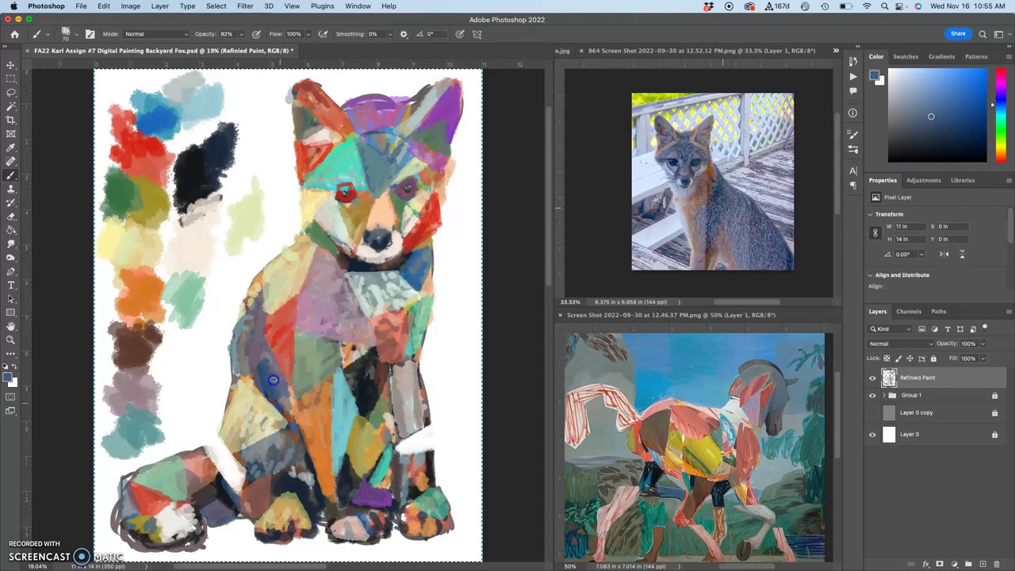
{"action": "left_click_drag", "start_coordinate": [289, 415], "coordinate": [290, 417]}
Fill the collar patch below the chin with sampled pale gray-green
{"action": "left_click", "coordinate": [383, 290], "text": "alt"}
{"action": "mouse_move", "coordinate": [383, 290]}
{"action": "left_mouse_down"}
{"action": "mouse_move", "coordinate": [392, 281]}
{"action": "mouse_move", "coordinate": [369, 300]}
{"action": "mouse_move", "coordinate": [400, 302]}
{"action": "mouse_move", "coordinate": [389, 316]}
{"action": "mouse_move", "coordinate": [380, 279]}
{"action": "mouse_move", "coordinate": [366, 278]}
{"action": "mouse_move", "coordinate": [380, 274]}
{"action": "left_mouse_up"}
{"action": "left_click", "coordinate": [380, 279], "text": "alt"}
Layer pale gray-green and palette orange over the toes and inner edge of the outer front paw
{"action": "mouse_move", "coordinate": [427, 520]}
{"action": "left_mouse_down"}
{"action": "mouse_move", "coordinate": [407, 508]}
{"action": "mouse_move", "coordinate": [403, 515]}
{"action": "left_mouse_up"}
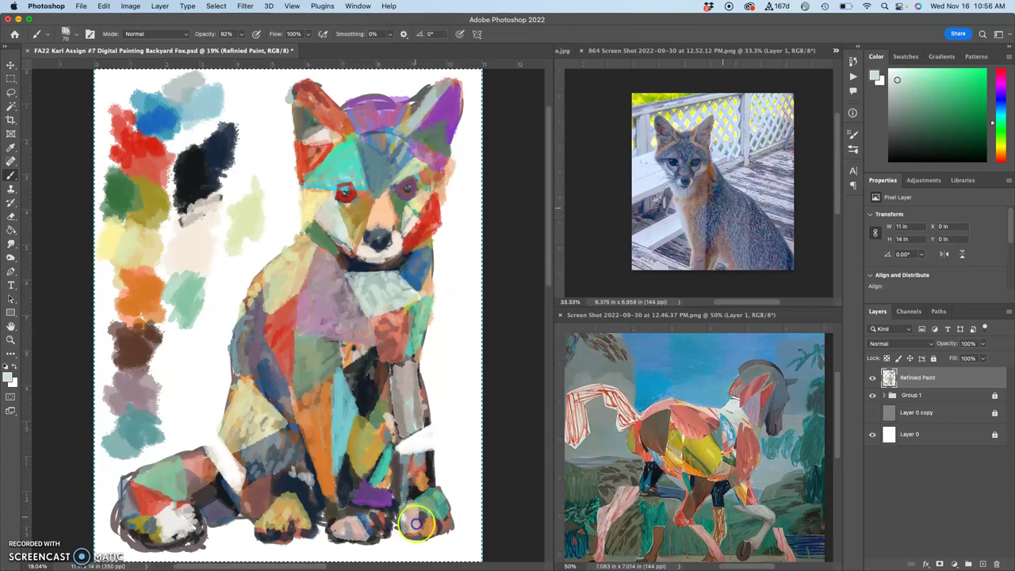
{"action": "left_click", "coordinate": [393, 150]}
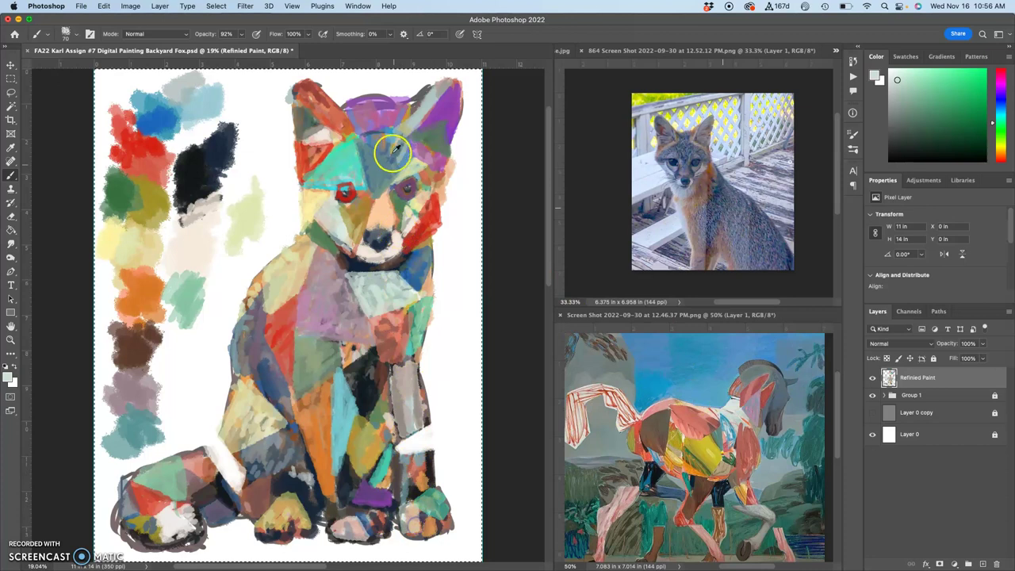
{"action": "left_click", "coordinate": [337, 118], "text": "alt"}
{"action": "left_click", "coordinate": [140, 294], "text": "alt"}
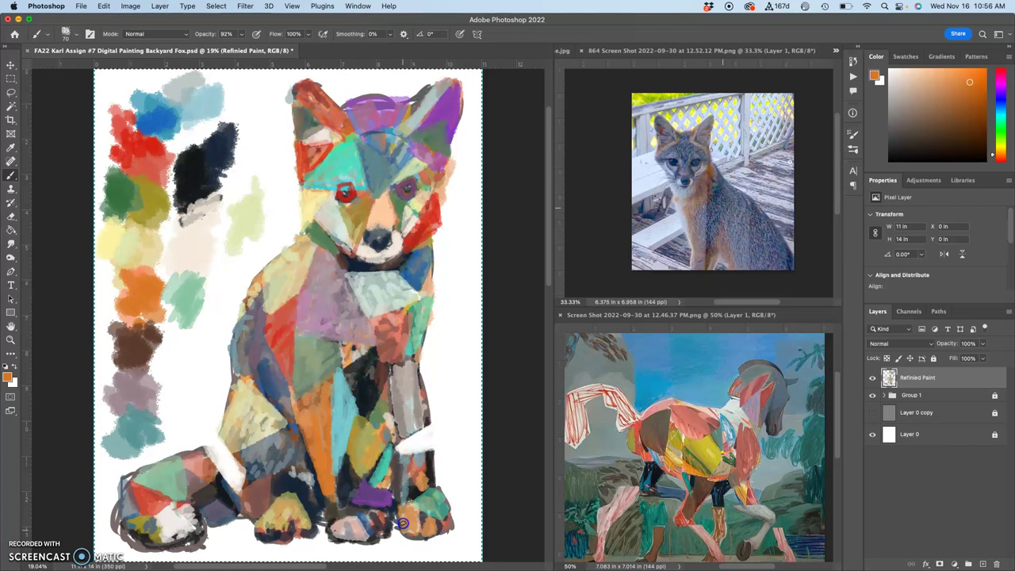
{"action": "left_click", "coordinate": [380, 301], "text": "alt"}
{"action": "left_click", "coordinate": [414, 521]}
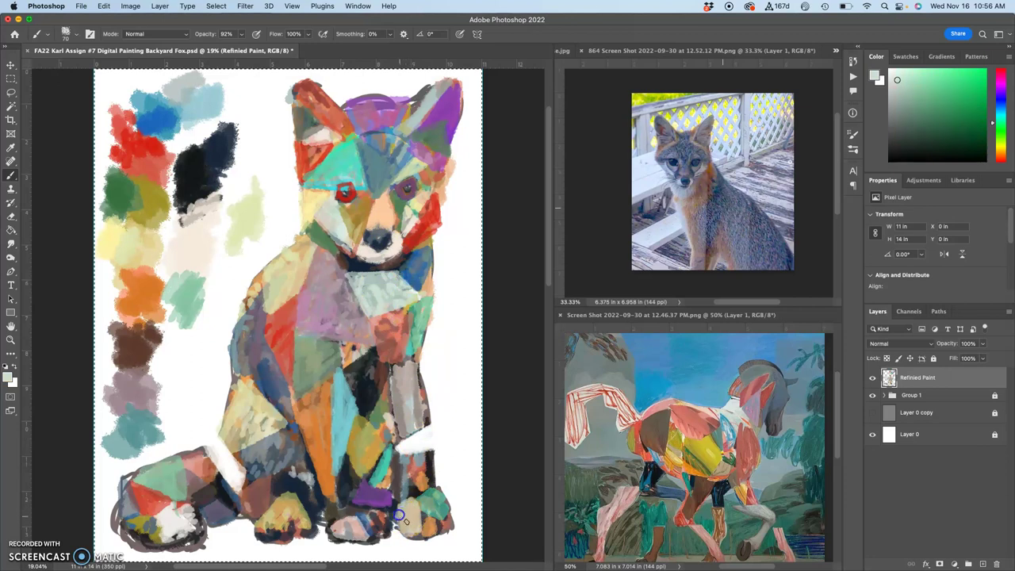
{"action": "left_click", "coordinate": [388, 496]}
Brighten the tail tip with sampled white
{"action": "left_click", "coordinate": [182, 504], "text": "alt"}
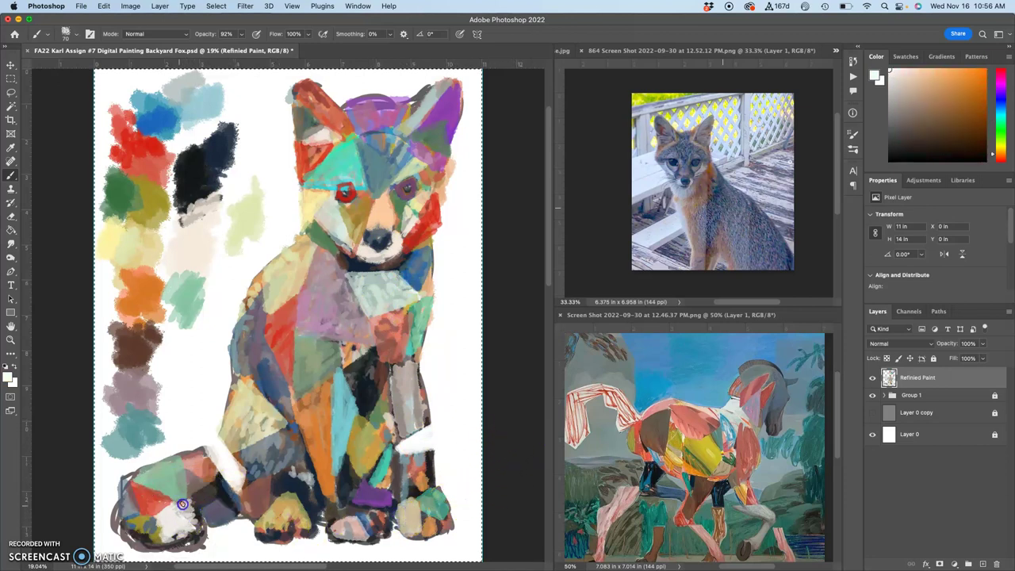
{"action": "left_click_drag", "start_coordinate": [168, 538], "coordinate": [190, 519]}
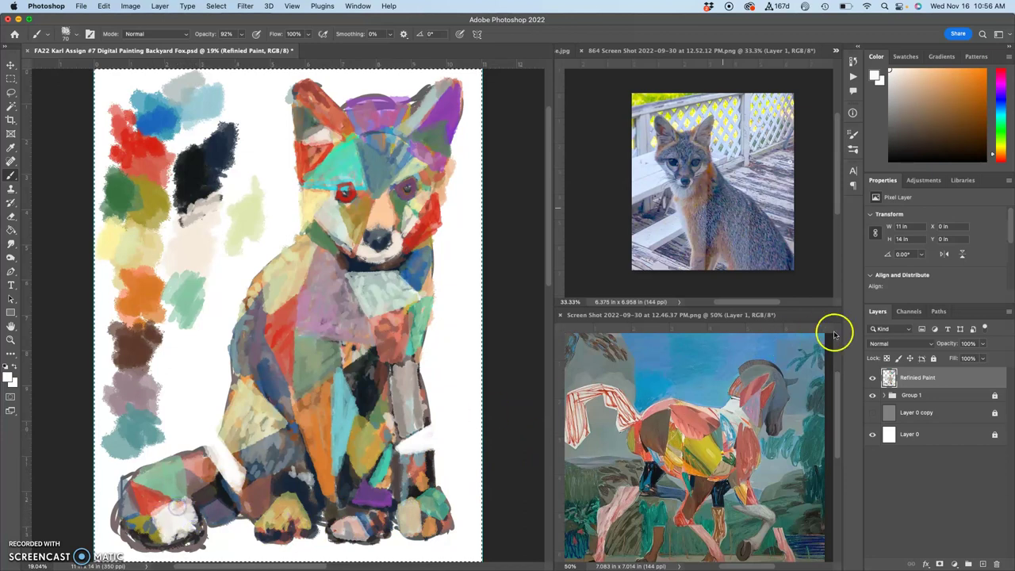
Compare the painting with and without the Refinied Paint layer by toggling its visibility
{"action": "left_click", "coordinate": [872, 378]}
{"action": "left_click", "coordinate": [872, 378]}
{"action": "left_click", "coordinate": [872, 378]}
{"action": "left_click", "coordinate": [872, 379]}
{"action": "left_click", "coordinate": [872, 378]}
{"action": "left_click", "coordinate": [872, 378]}
{"action": "left_click", "coordinate": [873, 379]}
{"action": "left_click", "coordinate": [872, 379]}
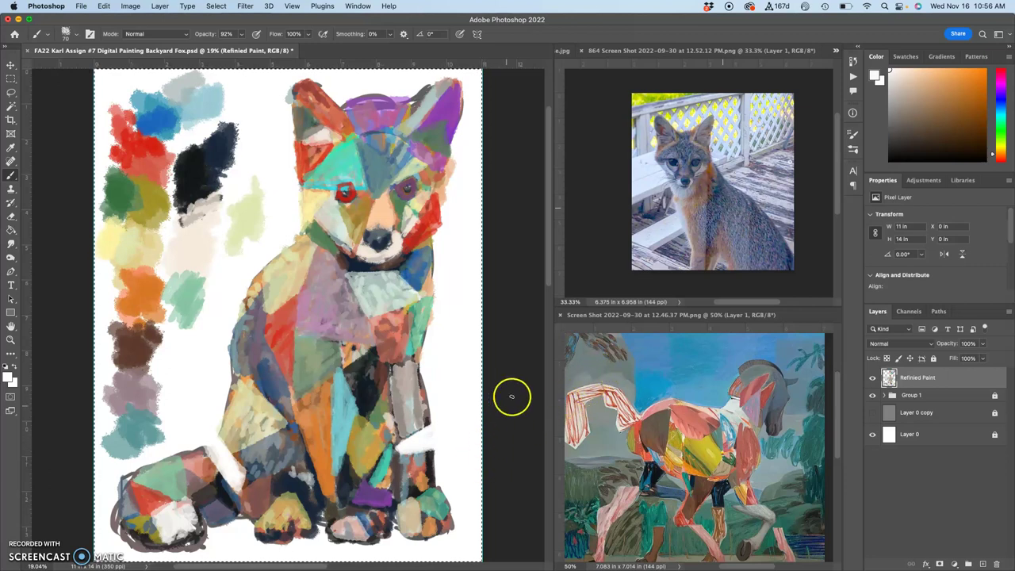
Clean up the white gap across the outer front leg and the space between the paws with sampled background white
{"action": "left_click", "coordinate": [463, 424], "text": "alt"}
{"action": "left_click_drag", "start_coordinate": [402, 456], "coordinate": [405, 449]}
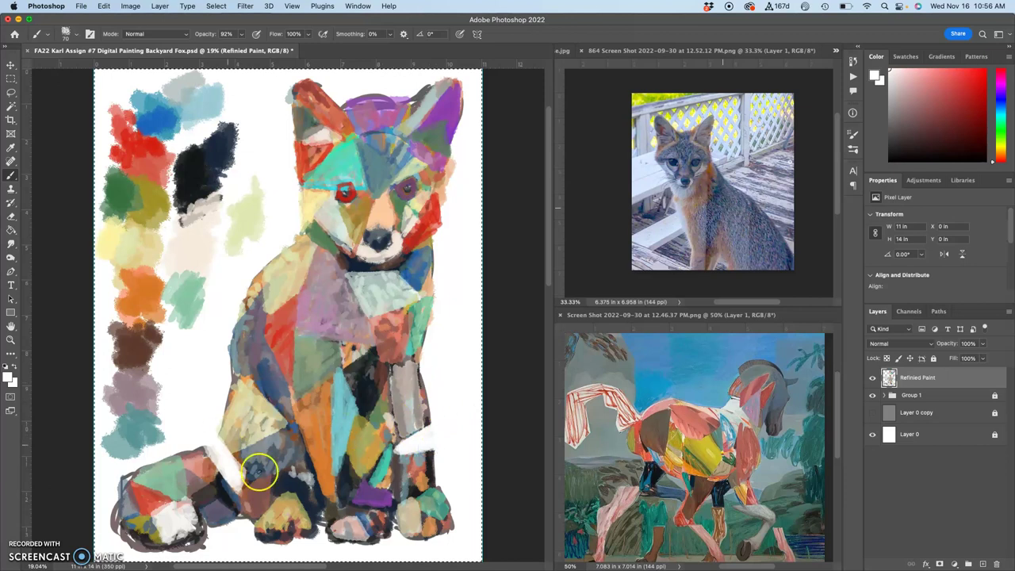
{"action": "mouse_move", "coordinate": [319, 524]}
{"action": "left_mouse_down"}
{"action": "mouse_move", "coordinate": [322, 514]}
{"action": "mouse_move", "coordinate": [309, 544]}
{"action": "mouse_move", "coordinate": [325, 548]}
{"action": "left_mouse_up"}
{"action": "key", "text": "super+z"}
Paint white over the dark sketch lines along the tail's lower and outer edges to give a crisper contour
{"action": "left_click_drag", "start_coordinate": [200, 558], "coordinate": [200, 559]}
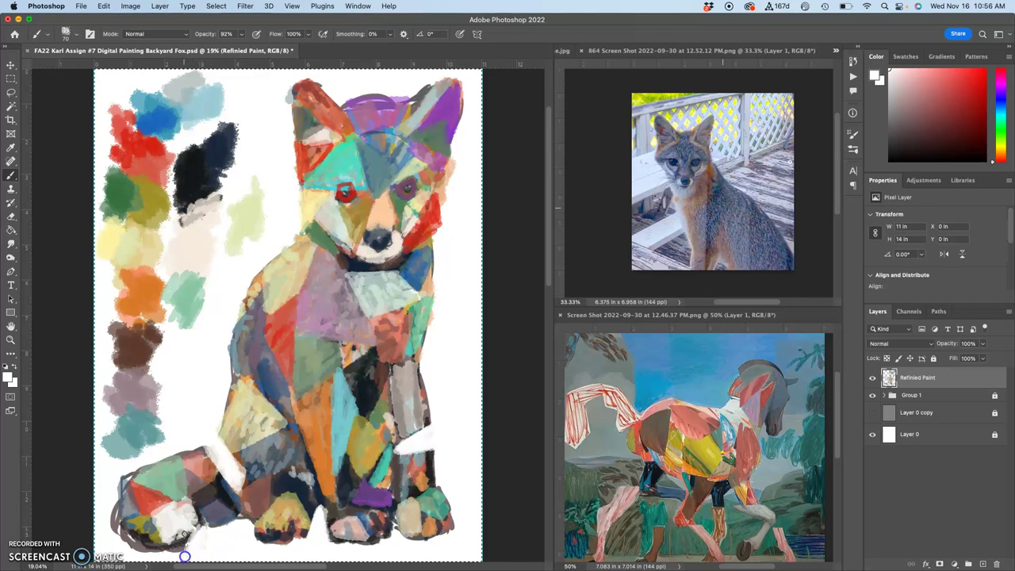
{"action": "left_click", "coordinate": [105, 500]}
{"action": "left_click_drag", "start_coordinate": [104, 484], "coordinate": [116, 539]}
{"action": "mouse_move", "coordinate": [111, 480]}
{"action": "left_mouse_down"}
{"action": "mouse_move", "coordinate": [115, 539]}
{"action": "mouse_move", "coordinate": [108, 507]}
{"action": "mouse_move", "coordinate": [149, 545]}
{"action": "mouse_move", "coordinate": [121, 535]}
{"action": "left_mouse_up"}
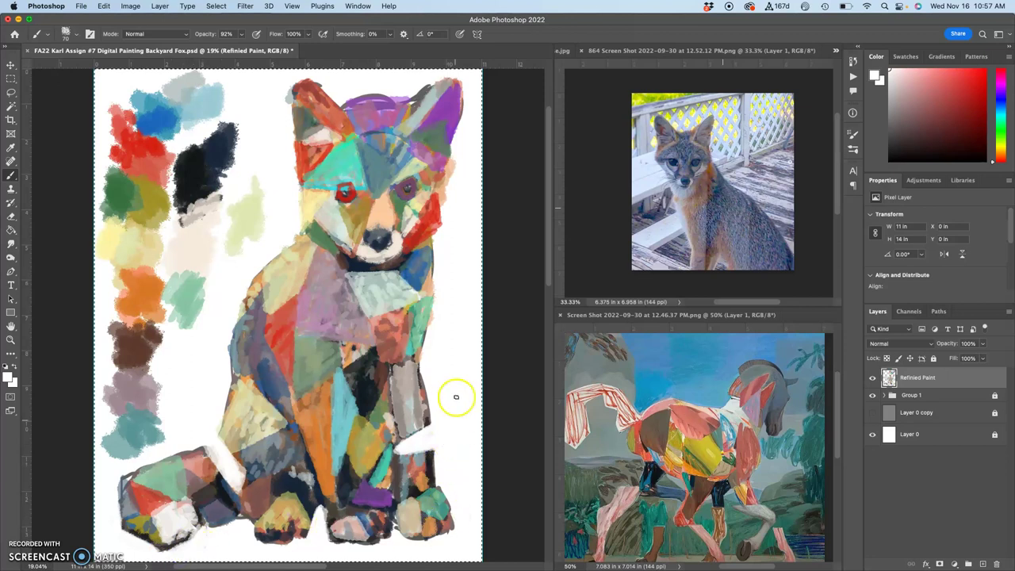
Clean up the edge where the pale gray cheek meets the shoulder, using white and sampled light gray
{"action": "left_click_drag", "start_coordinate": [297, 234], "coordinate": [302, 234]}
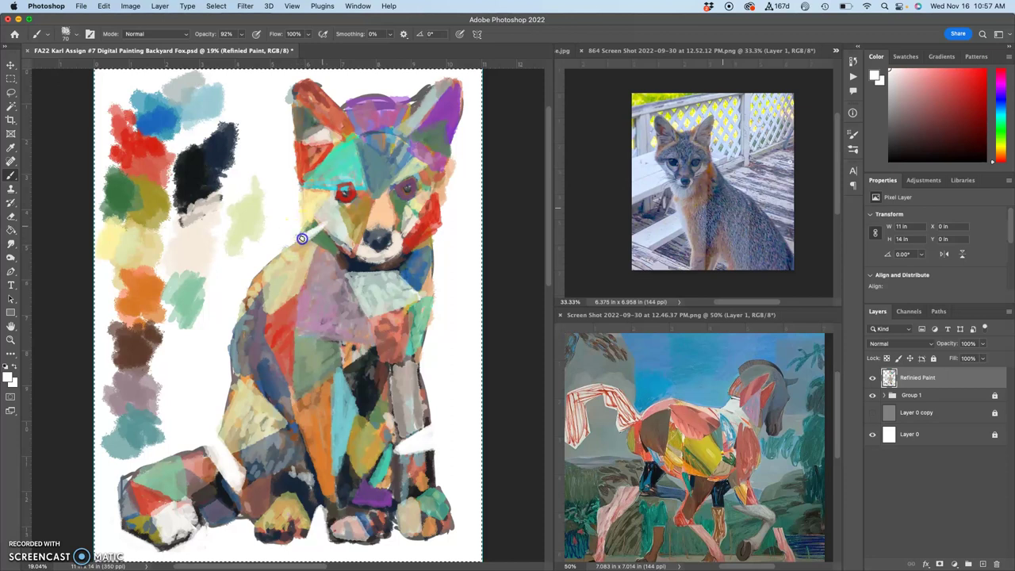
{"action": "left_click_drag", "start_coordinate": [287, 246], "coordinate": [323, 228]}
{"action": "left_click_drag", "start_coordinate": [304, 237], "coordinate": [327, 230]}
{"action": "left_click", "coordinate": [327, 223], "text": "alt"}
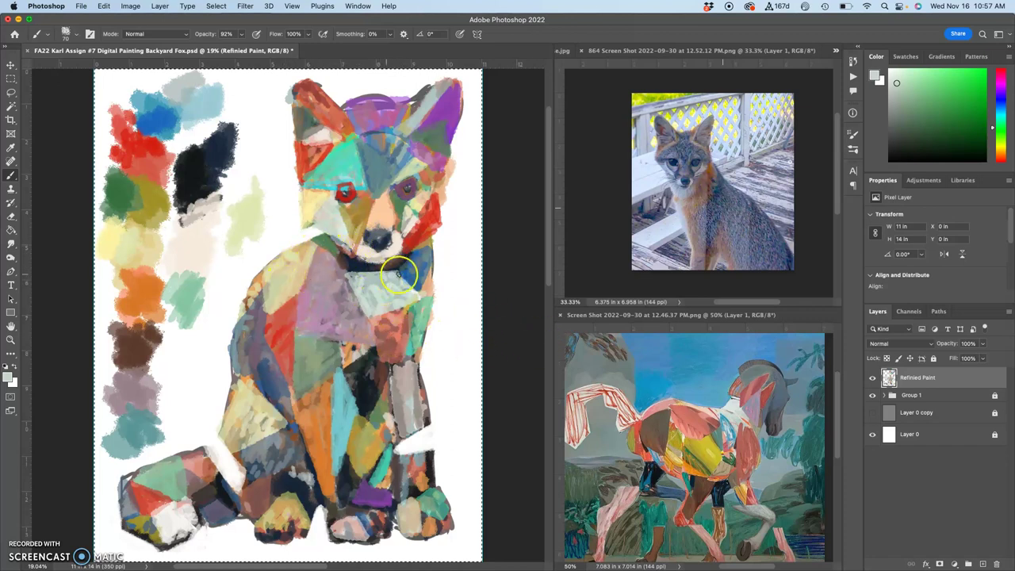
Paint the outer cheek fur below the purple ear with pale yellow sampled from the opposite side of the face
{"action": "mouse_move", "coordinate": [440, 212]}
{"action": "left_mouse_down"}
{"action": "mouse_move", "coordinate": [453, 170]}
{"action": "mouse_move", "coordinate": [446, 141]}
{"action": "mouse_move", "coordinate": [446, 155]}
{"action": "left_mouse_up"}
{"action": "left_click", "coordinate": [311, 202], "text": "alt"}
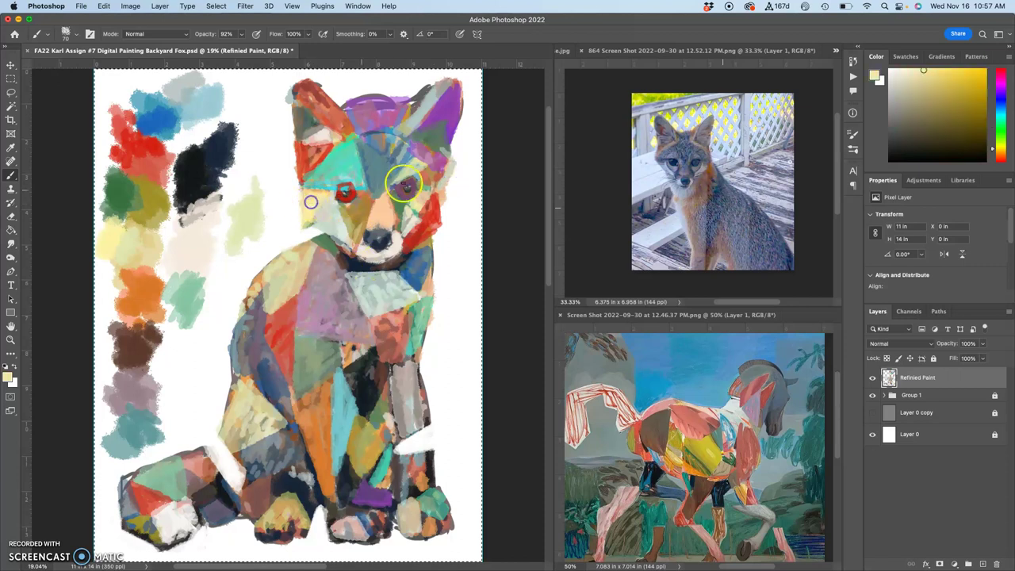
{"action": "left_click", "coordinate": [444, 140], "text": "alt"}
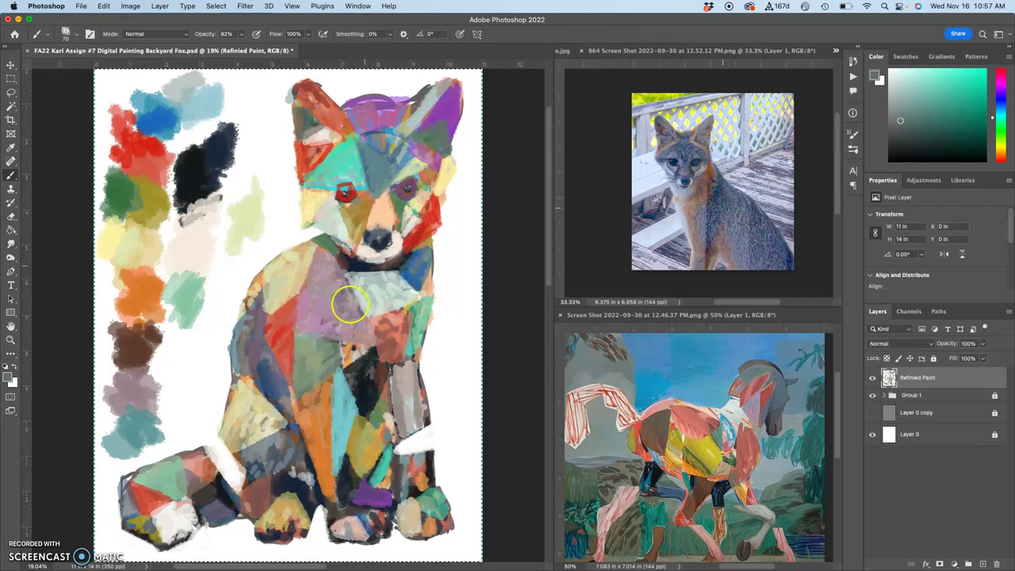
Refine the red cheek patch and the pale yellow fur beside it with sampled red, orange, yellow and white
{"action": "left_click", "coordinate": [438, 198], "text": "alt"}
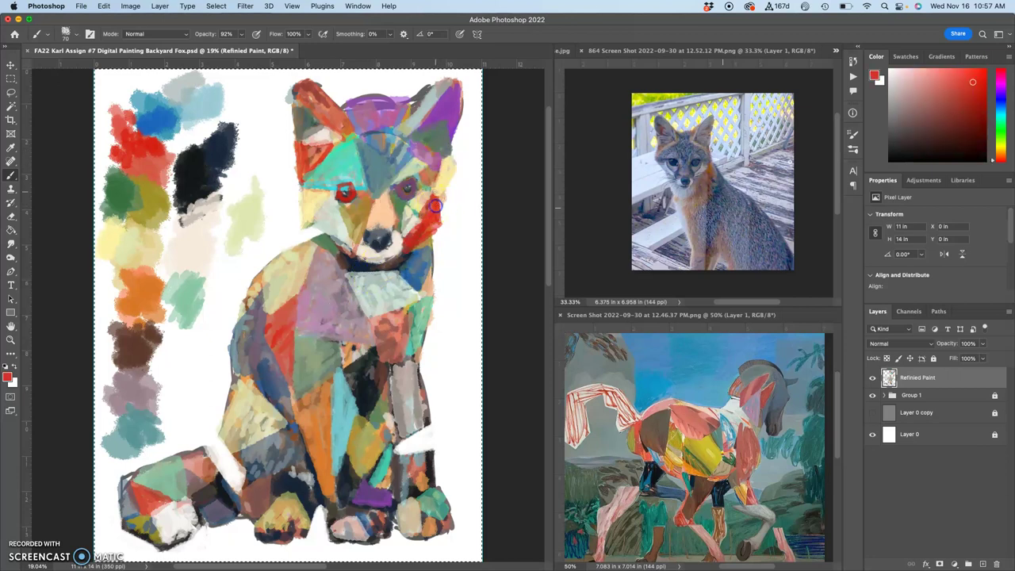
{"action": "left_click_drag", "start_coordinate": [406, 253], "coordinate": [420, 204]}
{"action": "left_click", "coordinate": [384, 321], "text": "alt"}
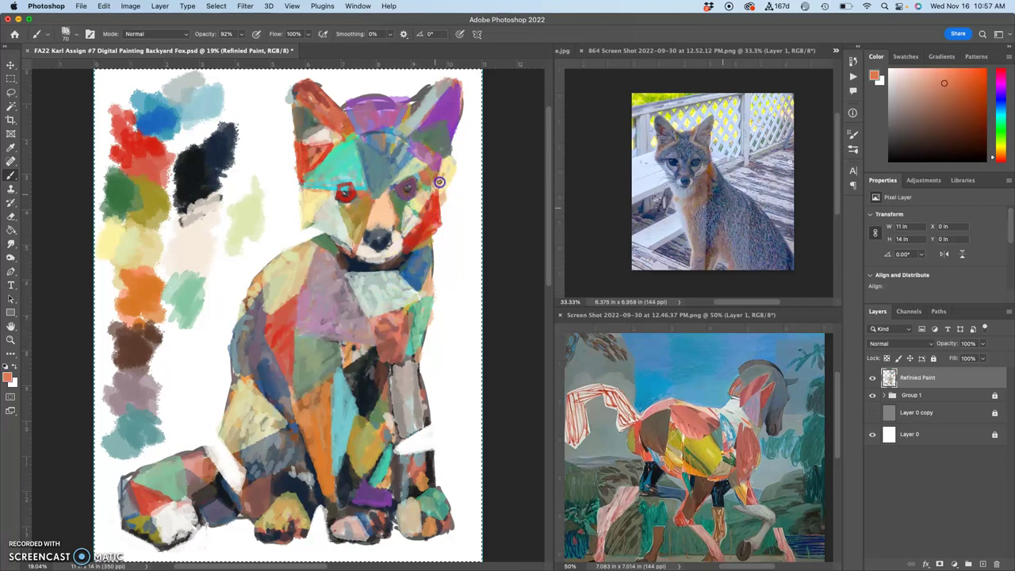
{"action": "left_click", "coordinate": [444, 176], "text": "alt"}
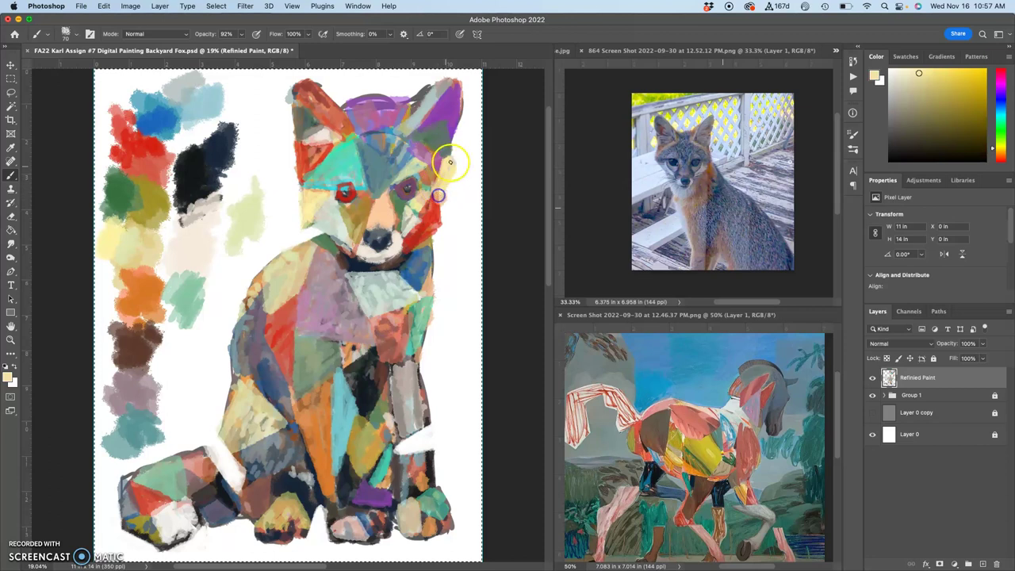
{"action": "left_click", "coordinate": [456, 164], "text": "alt"}
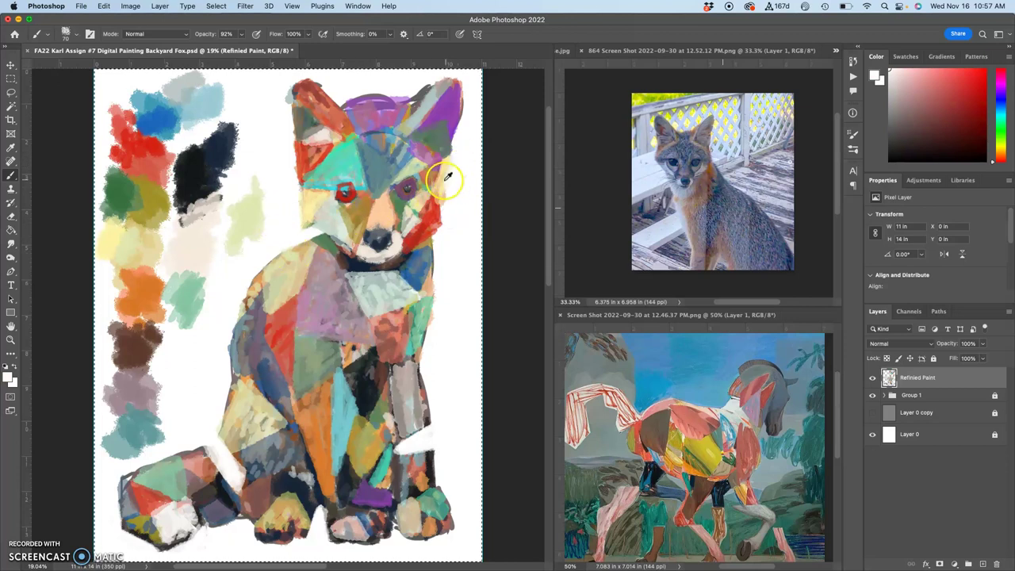
{"action": "left_click", "coordinate": [444, 180], "text": "alt"}
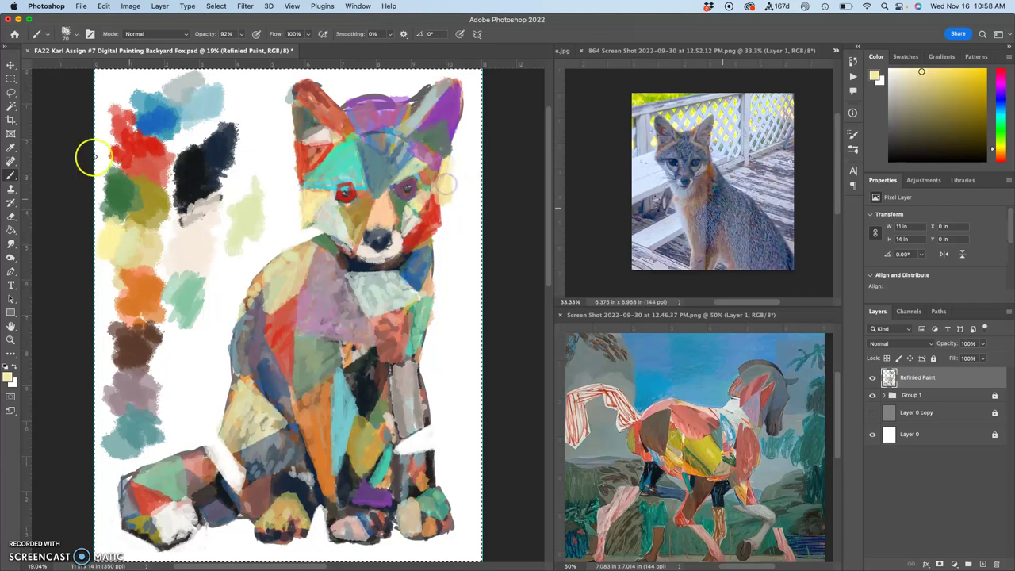
Select the pale yellow outer cheek patch with the Magic Wand at a tolerance of 32
{"action": "left_click", "coordinate": [11, 105]}
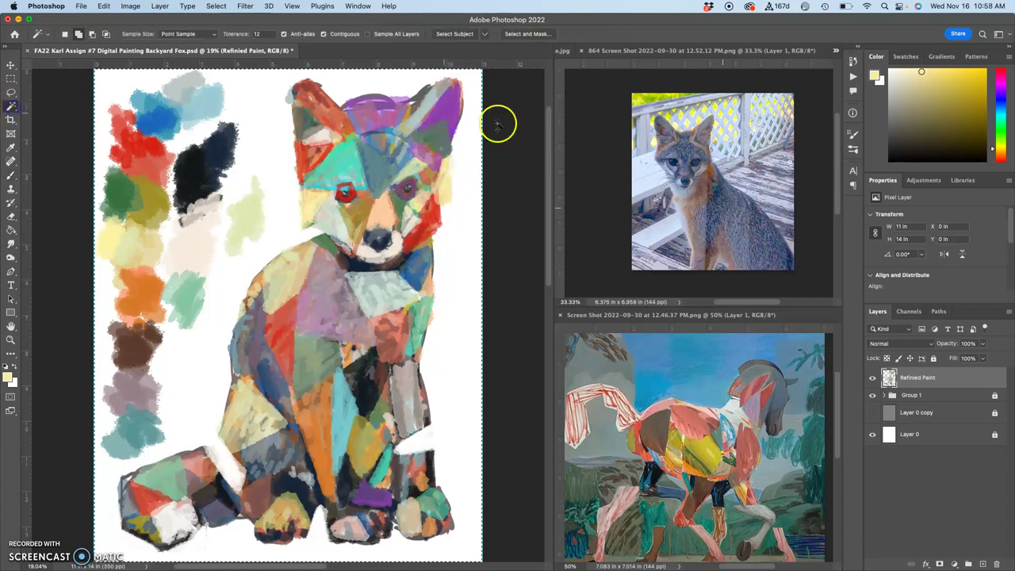
{"action": "left_click", "coordinate": [448, 177]}
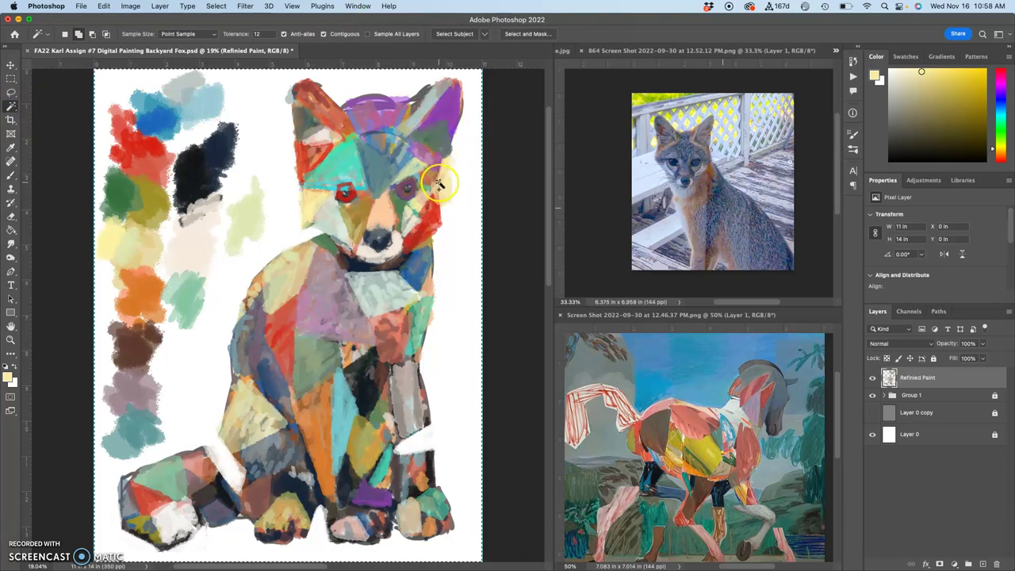
{"action": "left_click", "coordinate": [265, 33]}
{"action": "type", "text": "32"}
{"action": "key", "text": "ctrl+d"}
{"action": "left_click", "coordinate": [442, 188]}
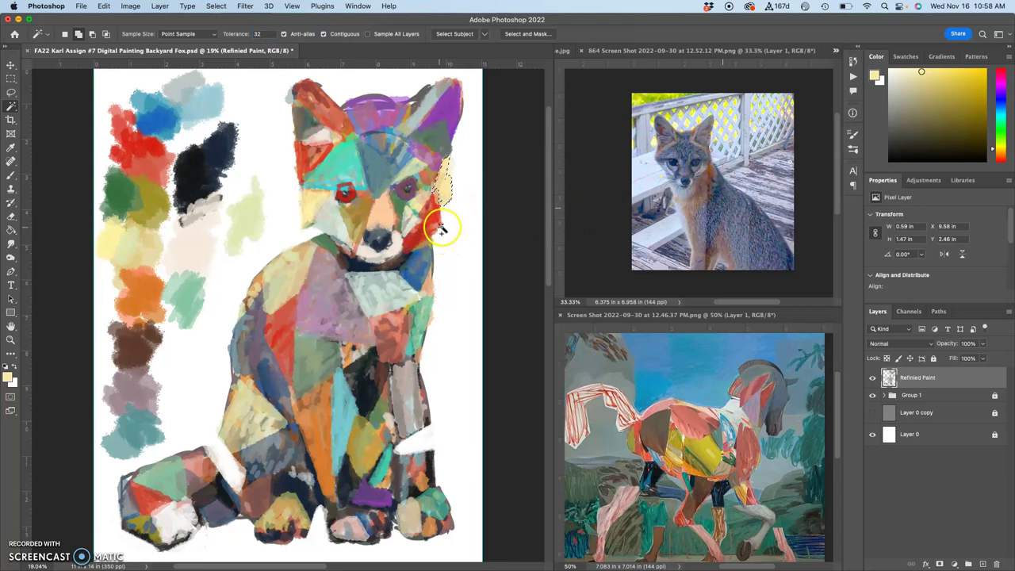
{"action": "scroll", "coordinate": [446, 226], "scroll_direction": "up", "scroll_amount": 3}
{"action": "left_click_drag", "start_coordinate": [443, 200], "coordinate": [111, 492]}
Recolor the selected cheek patch to light pink with a Hue/Saturation adjustment
{"action": "left_click", "coordinate": [132, 6]}
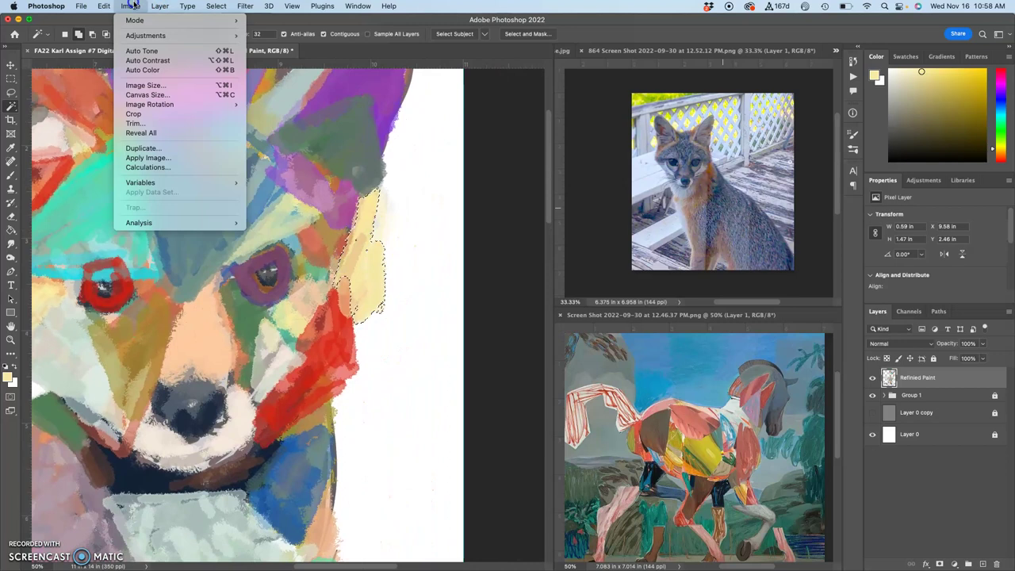
{"action": "mouse_move", "coordinate": [145, 35]}
{"action": "left_click", "coordinate": [298, 95]}
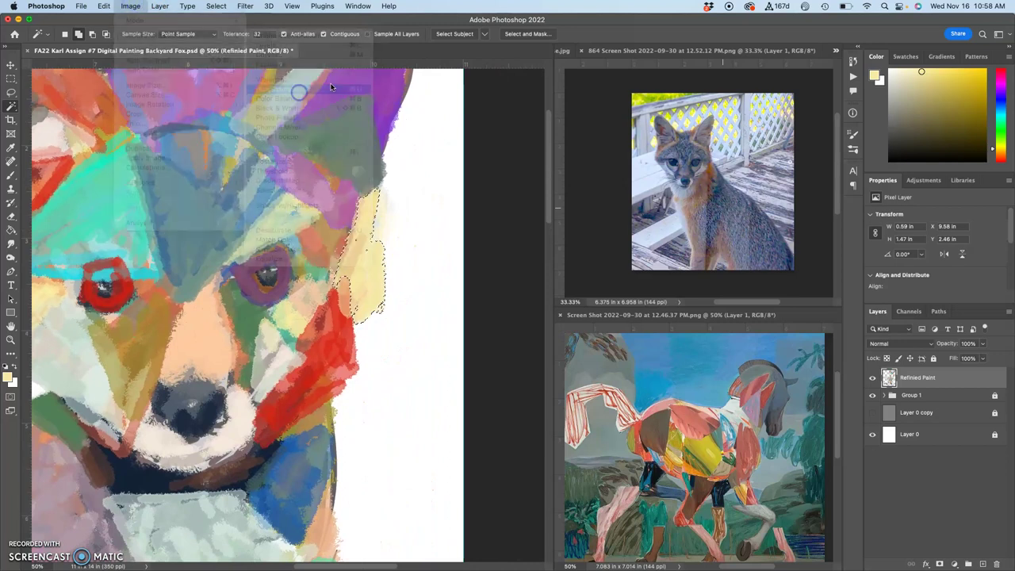
{"action": "mouse_move", "coordinate": [658, 125]}
{"action": "left_mouse_down"}
{"action": "mouse_move", "coordinate": [720, 130]}
{"action": "mouse_move", "coordinate": [586, 141]}
{"action": "mouse_move", "coordinate": [633, 135]}
{"action": "mouse_move", "coordinate": [620, 138]}
{"action": "mouse_move", "coordinate": [641, 125]}
{"action": "left_mouse_up"}
{"action": "left_click", "coordinate": [778, 72]}
{"action": "left_click", "coordinate": [667, 122]}
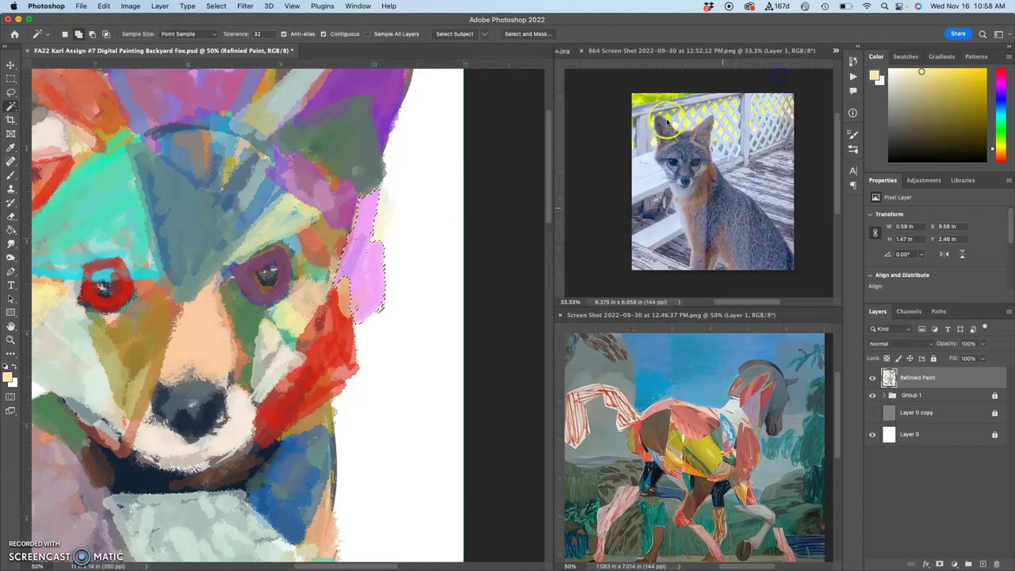
Compare the cheek patch with and without the recolor by toggling the Refinied Paint layer and the last change
{"action": "left_click", "coordinate": [873, 379]}
{"action": "left_click", "coordinate": [872, 379]}
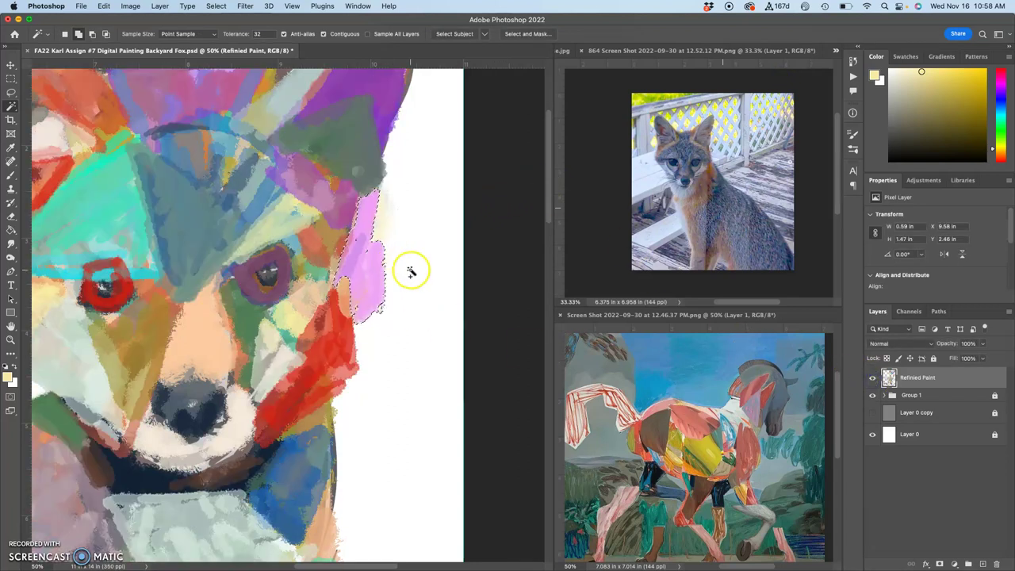
{"action": "key", "text": "super+z"}
{"action": "key", "text": "super+z"}
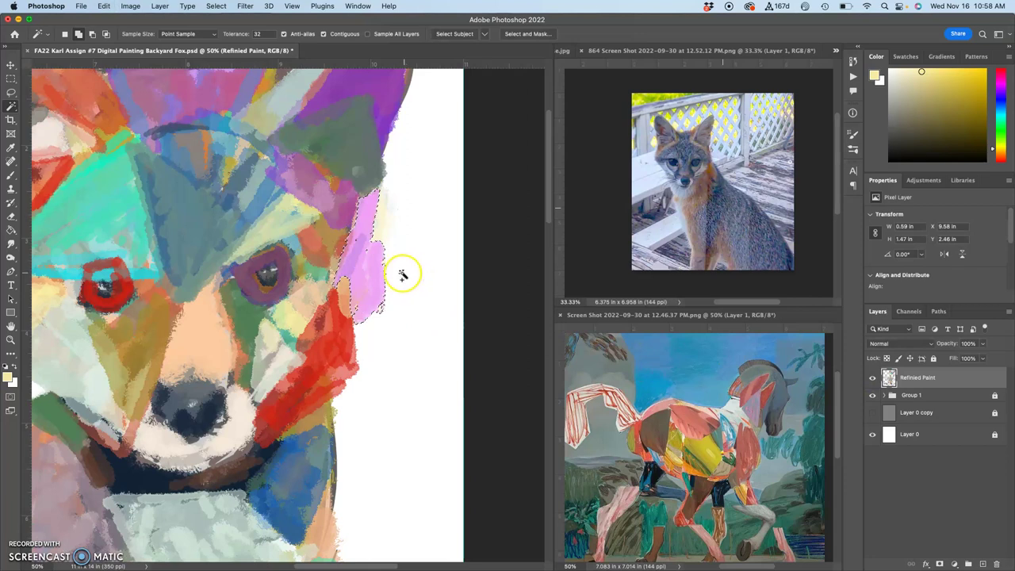
Deselect the cheek patch and touch up its outer edge with the Brush in sampled white and pink
{"action": "left_click", "coordinate": [11, 175]}
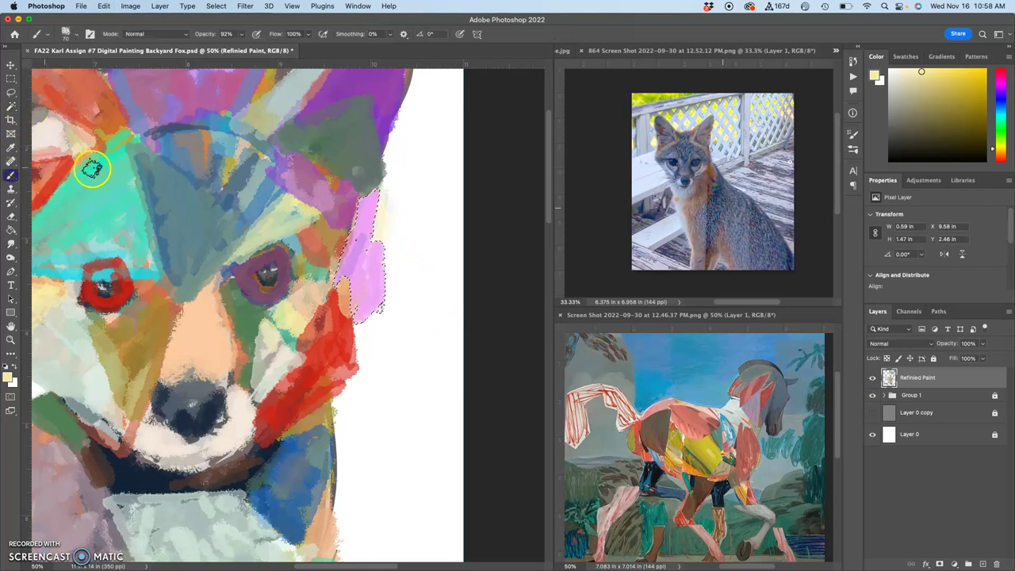
{"action": "left_click", "coordinate": [426, 239], "text": "alt"}
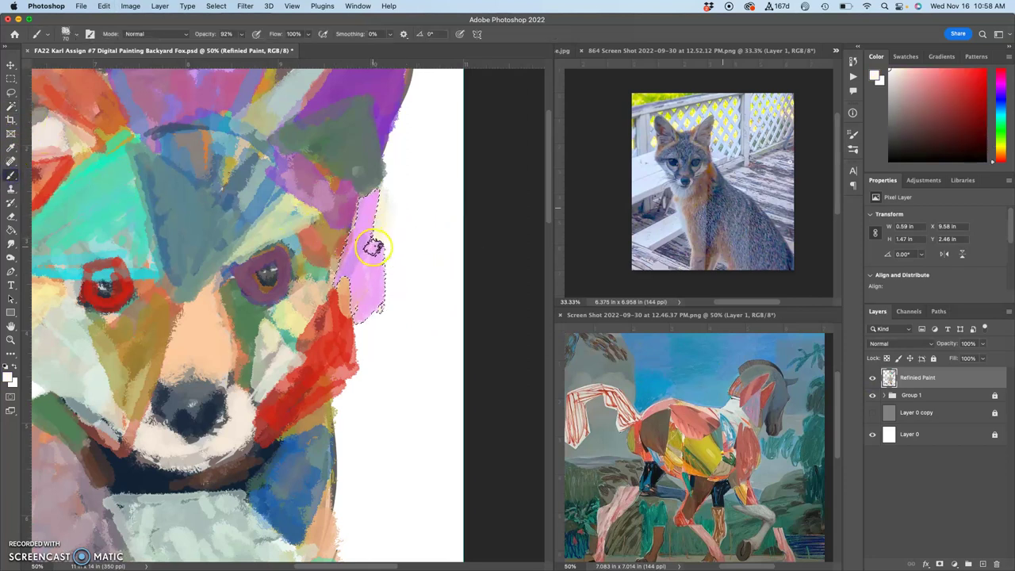
{"action": "key", "text": "super+d"}
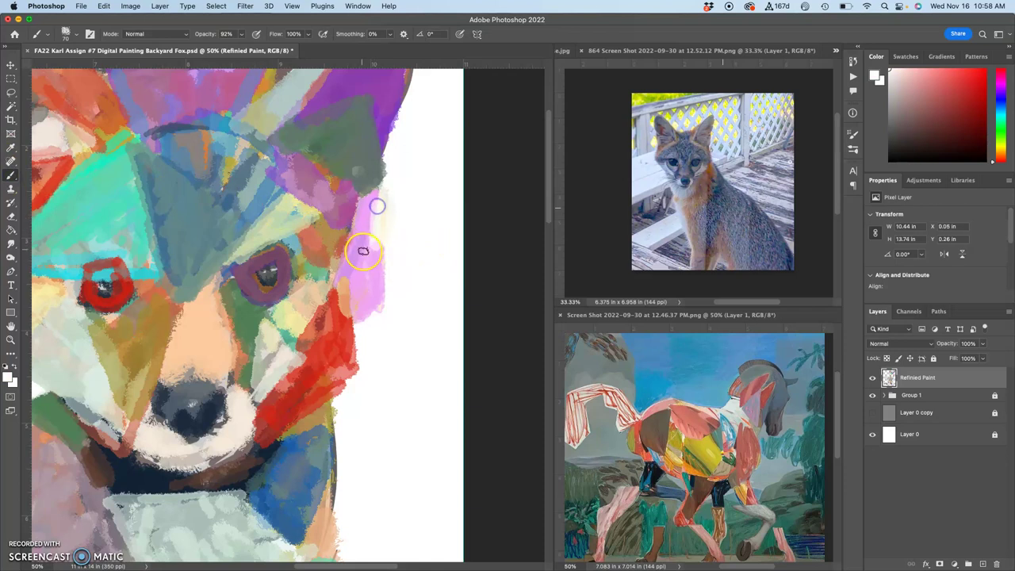
{"action": "left_click", "coordinate": [370, 270], "text": "alt"}
{"action": "left_click_drag", "start_coordinate": [374, 249], "coordinate": [374, 243]}
{"action": "left_click_drag", "start_coordinate": [378, 197], "coordinate": [374, 259]}
Paint a light pink stripe down the side of the snout and narrow it with sampled orange
{"action": "left_click_drag", "start_coordinate": [336, 301], "coordinate": [398, 203]}
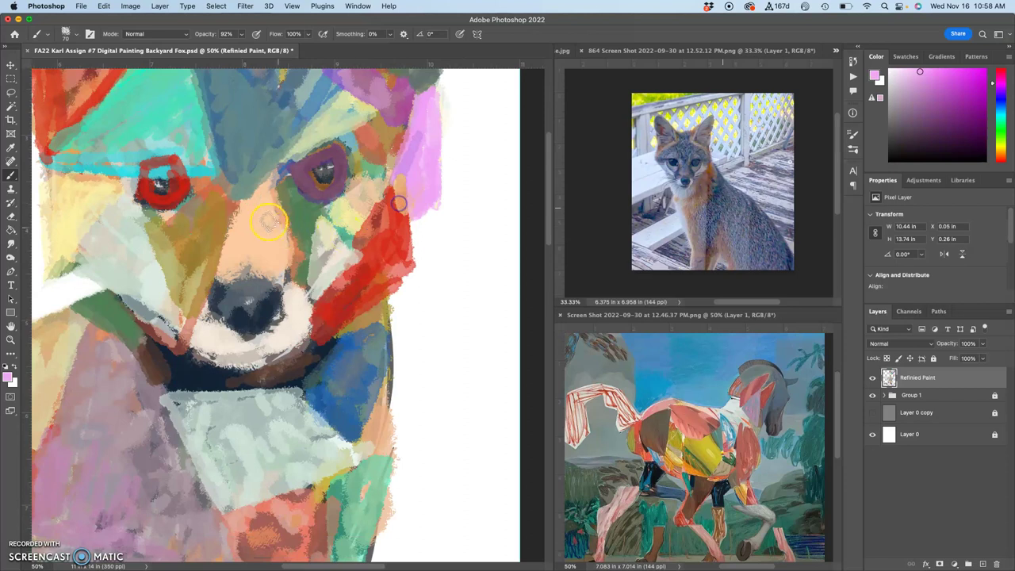
{"action": "left_click_drag", "start_coordinate": [279, 189], "coordinate": [281, 276]}
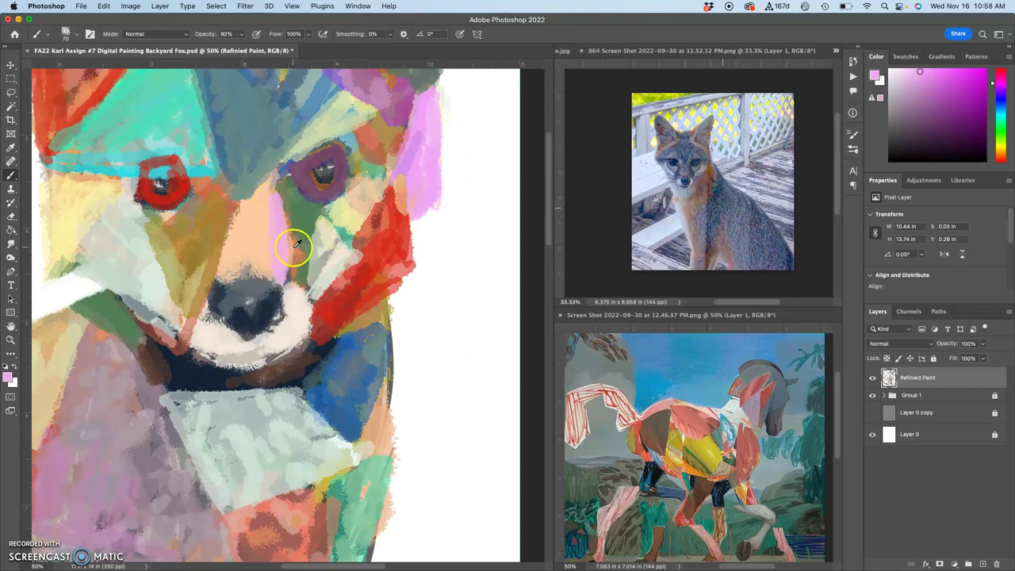
{"action": "left_click", "coordinate": [299, 254], "text": "alt"}
{"action": "left_click_drag", "start_coordinate": [280, 206], "coordinate": [285, 285]}
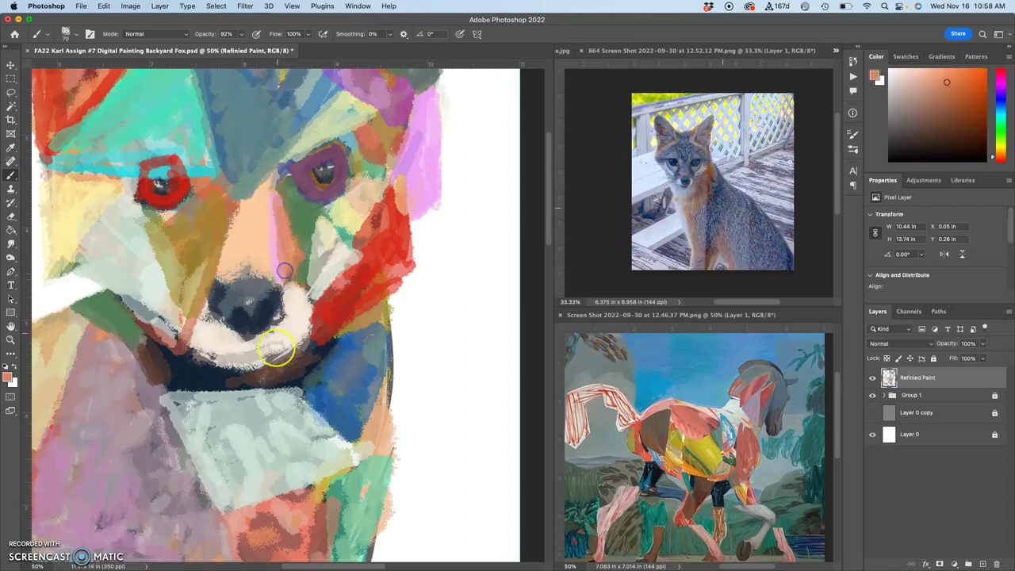
Dab a sampled light gray highlight into the red-ringed eye and a sampled blue accent onto the nose
{"action": "mouse_move", "coordinate": [304, 334]}
{"action": "left_mouse_down"}
{"action": "mouse_move", "coordinate": [398, 243]}
{"action": "mouse_move", "coordinate": [307, 340]}
{"action": "mouse_move", "coordinate": [306, 395]}
{"action": "mouse_move", "coordinate": [353, 345]}
{"action": "mouse_move", "coordinate": [367, 294]}
{"action": "left_mouse_up"}
{"action": "left_click_drag", "start_coordinate": [326, 358], "coordinate": [305, 463]}
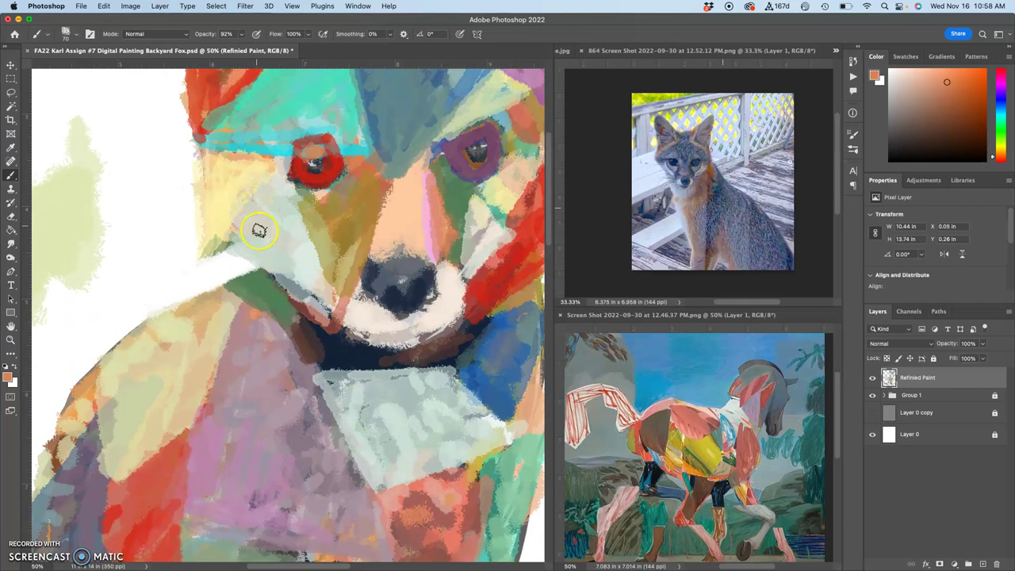
{"action": "left_click", "coordinate": [351, 390], "text": "alt"}
{"action": "left_click", "coordinate": [309, 155]}
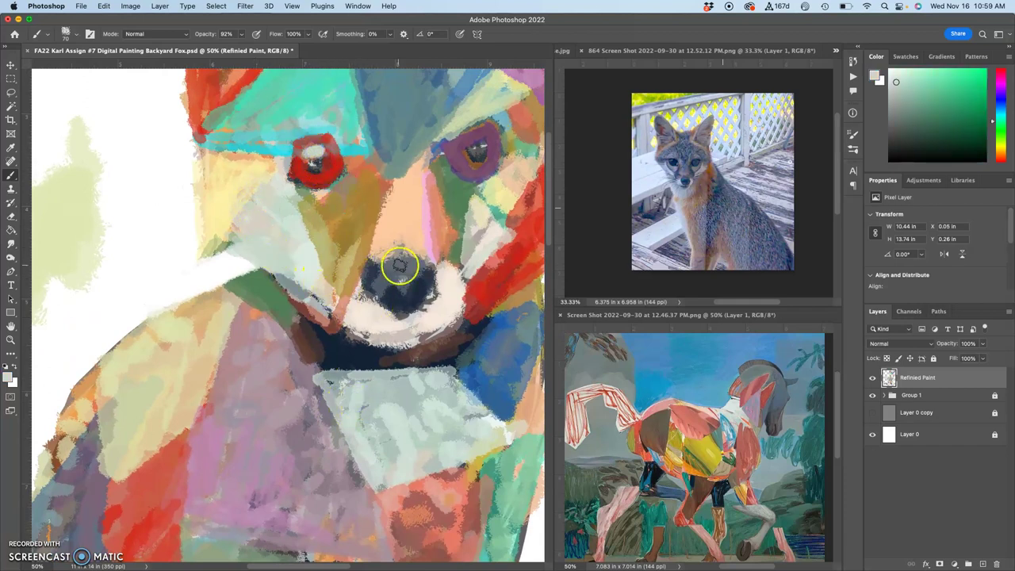
{"action": "left_click", "coordinate": [478, 377], "text": "alt"}
{"action": "left_click", "coordinate": [392, 284]}
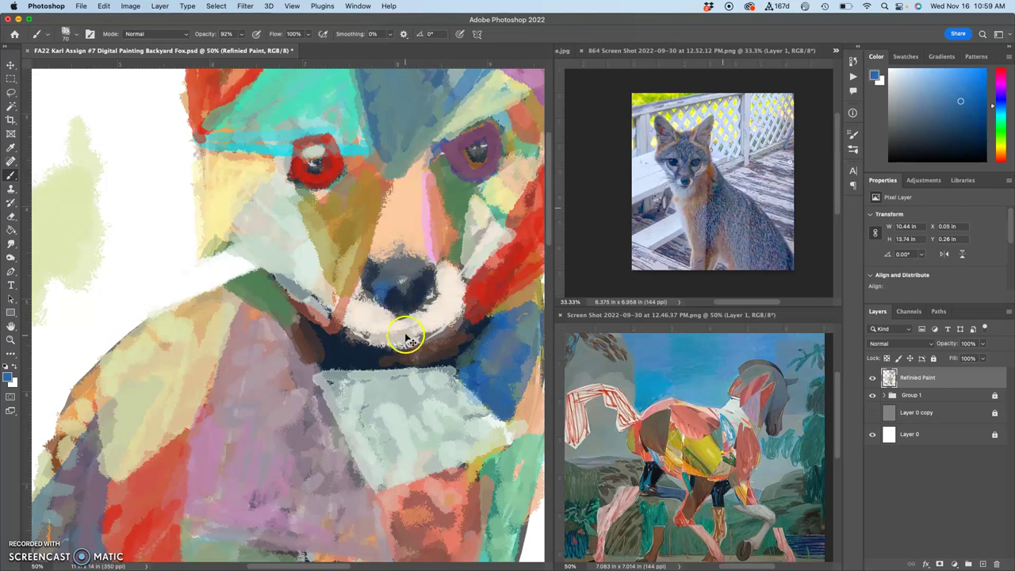
Add blue and sampled near-black strokes to the facets along the fox's lower back
{"action": "key", "text": "super+minus"}
{"action": "key", "text": "super+minus"}
{"action": "key", "text": "super+minus"}
{"action": "left_click_drag", "start_coordinate": [324, 364], "coordinate": [335, 279]}
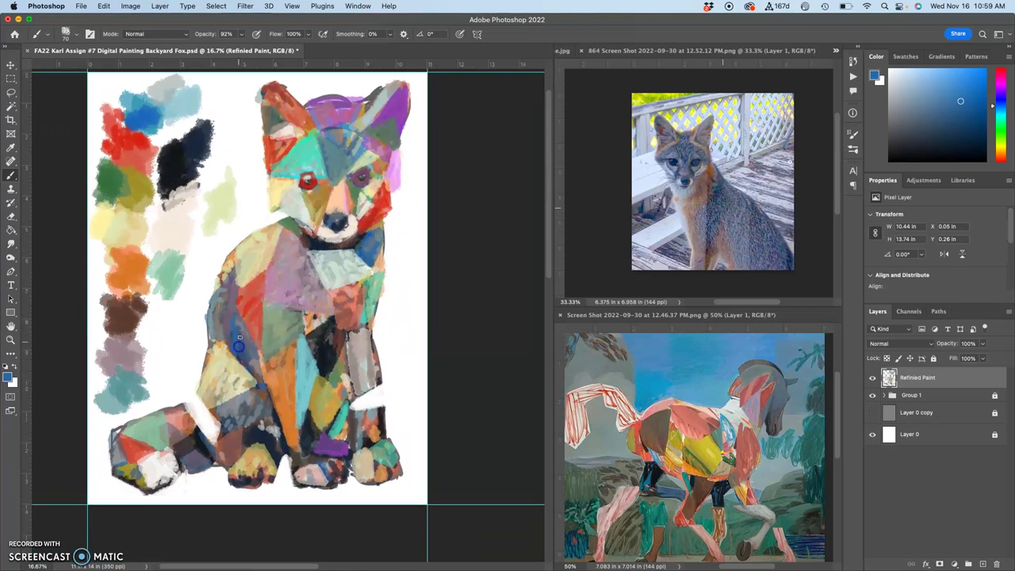
{"action": "left_click", "coordinate": [323, 357], "text": "alt"}
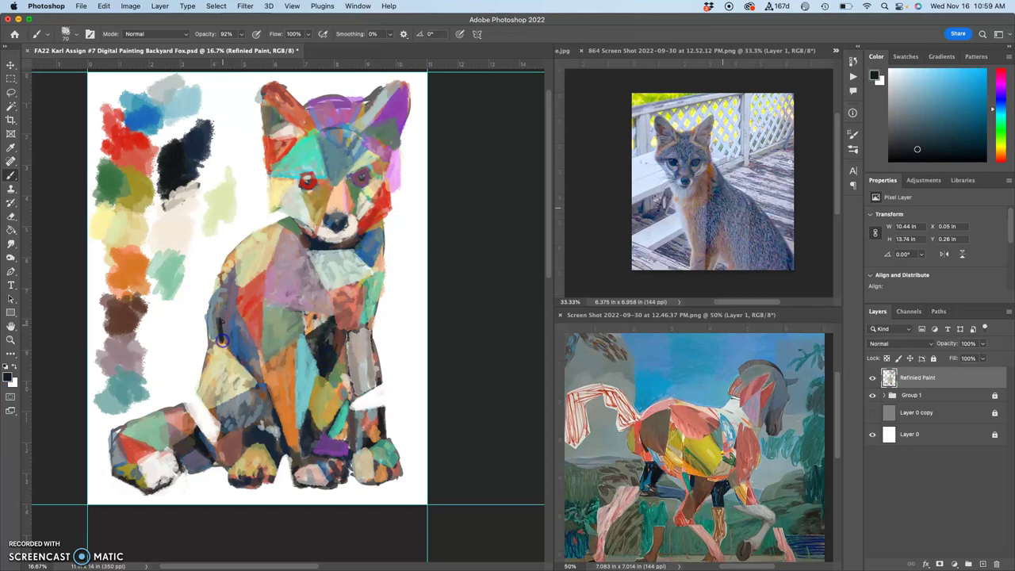
{"action": "mouse_move", "coordinate": [225, 335]}
{"action": "left_mouse_down"}
{"action": "mouse_move", "coordinate": [223, 298]}
{"action": "mouse_move", "coordinate": [217, 329]}
{"action": "left_mouse_up"}
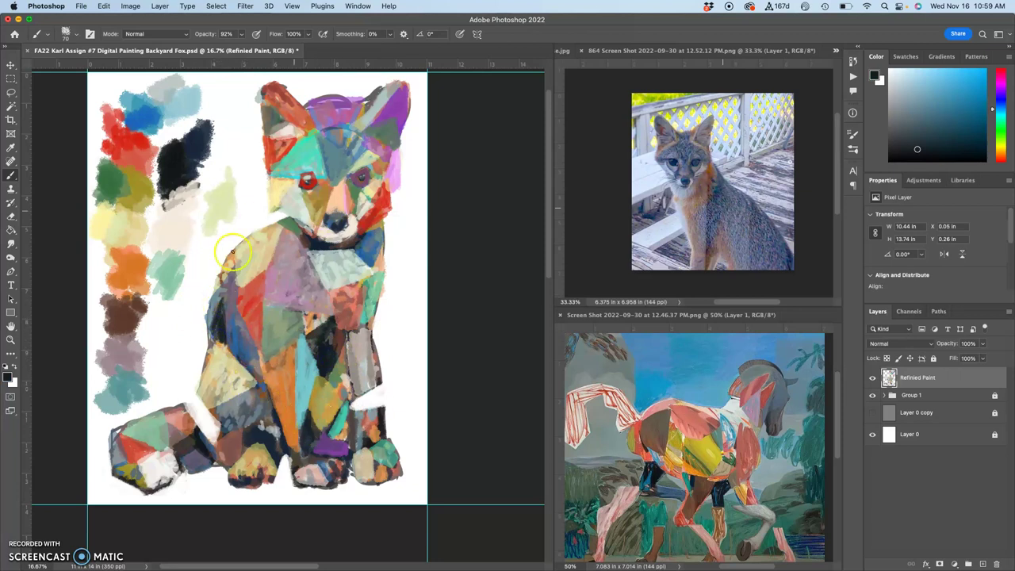
Clean up the gap between the tail and hind leg with sampled white and lighten the inner front paw
{"action": "left_click", "coordinate": [188, 379], "text": "alt"}
{"action": "left_click", "coordinate": [187, 380], "text": "alt"}
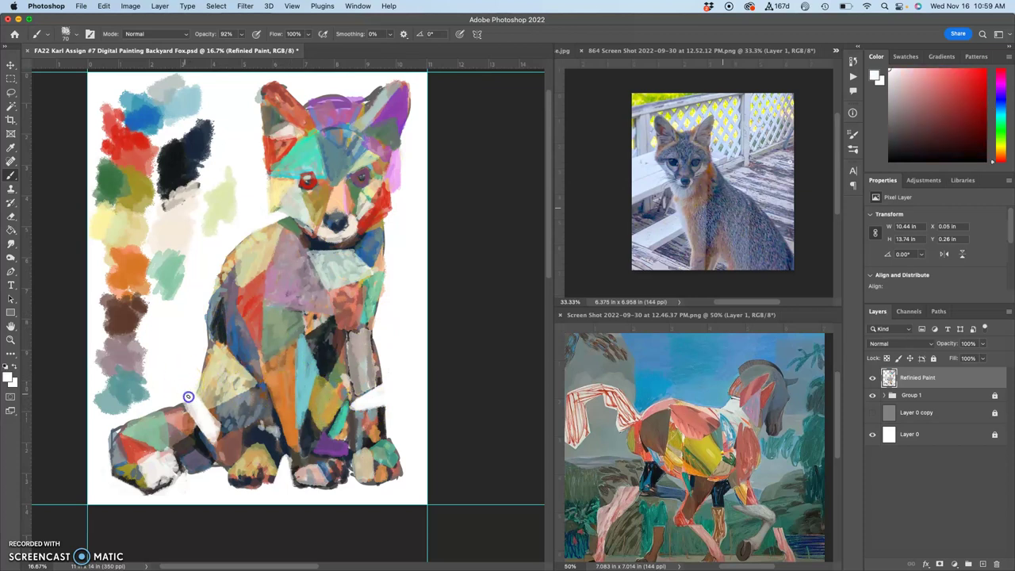
{"action": "mouse_move", "coordinate": [187, 402]}
{"action": "left_mouse_down"}
{"action": "mouse_move", "coordinate": [196, 410]}
{"action": "mouse_move", "coordinate": [173, 390]}
{"action": "mouse_move", "coordinate": [204, 424]}
{"action": "mouse_move", "coordinate": [183, 387]}
{"action": "mouse_move", "coordinate": [212, 421]}
{"action": "left_mouse_up"}
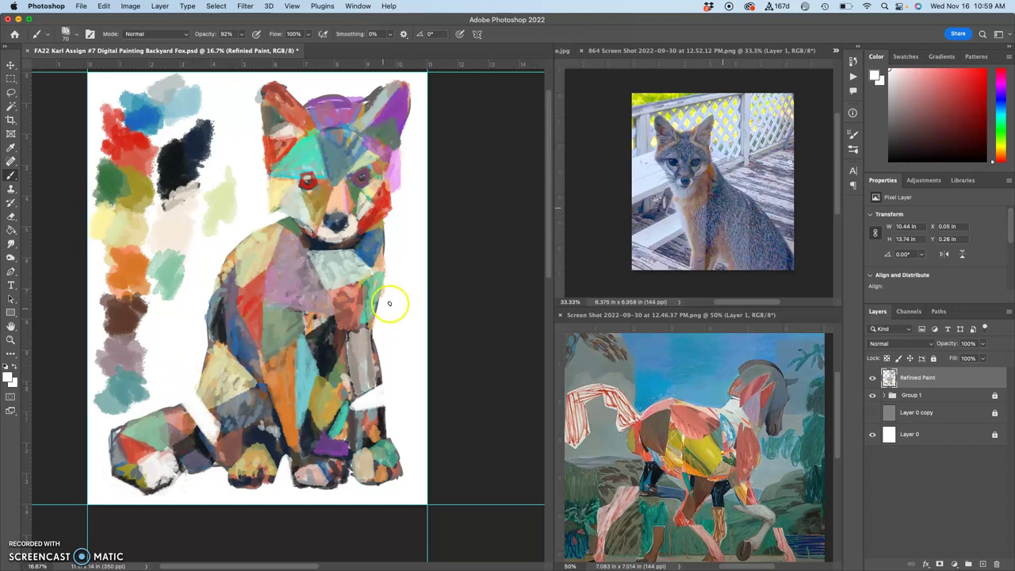
{"action": "mouse_move", "coordinate": [310, 361]}
{"action": "left_mouse_down"}
{"action": "mouse_move", "coordinate": [281, 370]}
{"action": "mouse_move", "coordinate": [287, 361]}
{"action": "mouse_move", "coordinate": [278, 367]}
{"action": "mouse_move", "coordinate": [292, 374]}
{"action": "mouse_move", "coordinate": [337, 455]}
{"action": "mouse_move", "coordinate": [340, 468]}
{"action": "mouse_move", "coordinate": [314, 479]}
{"action": "left_mouse_up"}
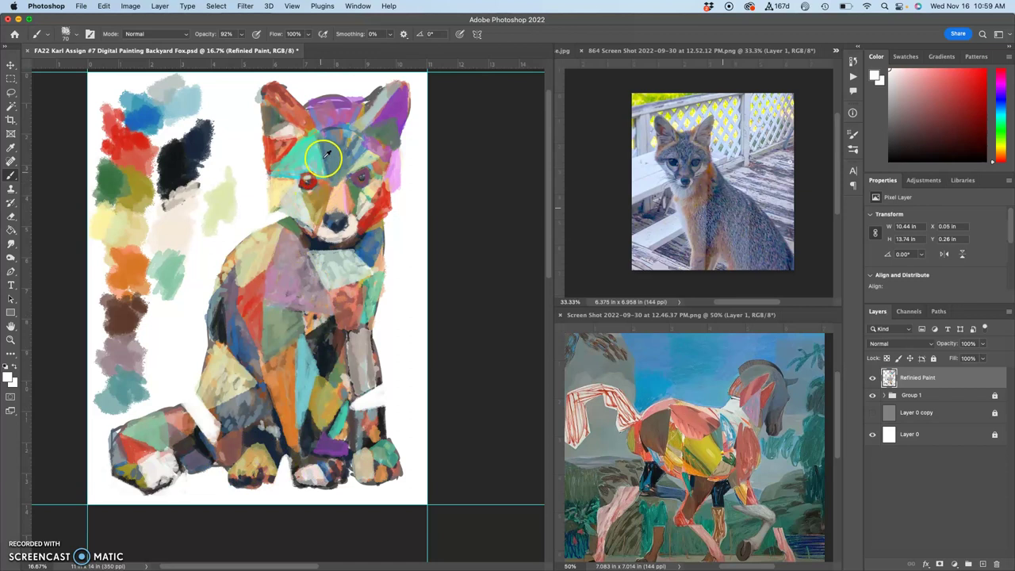
Repaint the hind paw with facets of sampled pale yellow, off-white and orange
{"action": "left_click", "coordinate": [367, 194], "text": "alt"}
{"action": "mouse_move", "coordinate": [228, 455]}
{"action": "left_mouse_down"}
{"action": "mouse_move", "coordinate": [249, 460]}
{"action": "mouse_move", "coordinate": [264, 449]}
{"action": "mouse_move", "coordinate": [266, 465]}
{"action": "mouse_move", "coordinate": [255, 458]}
{"action": "mouse_move", "coordinate": [262, 449]}
{"action": "left_mouse_up"}
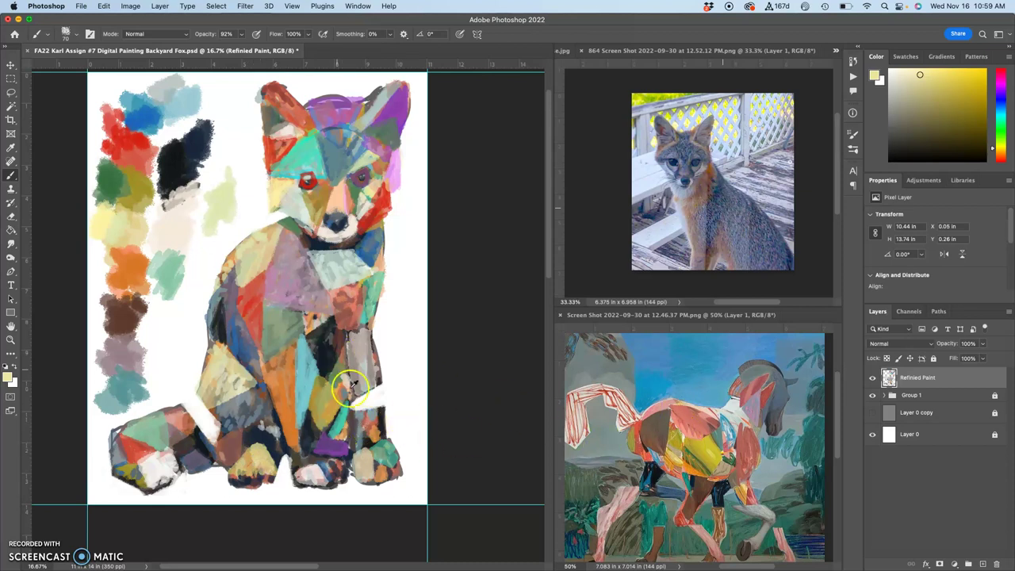
{"action": "left_click", "coordinate": [362, 409], "text": "alt"}
{"action": "left_click_drag", "start_coordinate": [248, 448], "coordinate": [259, 467]}
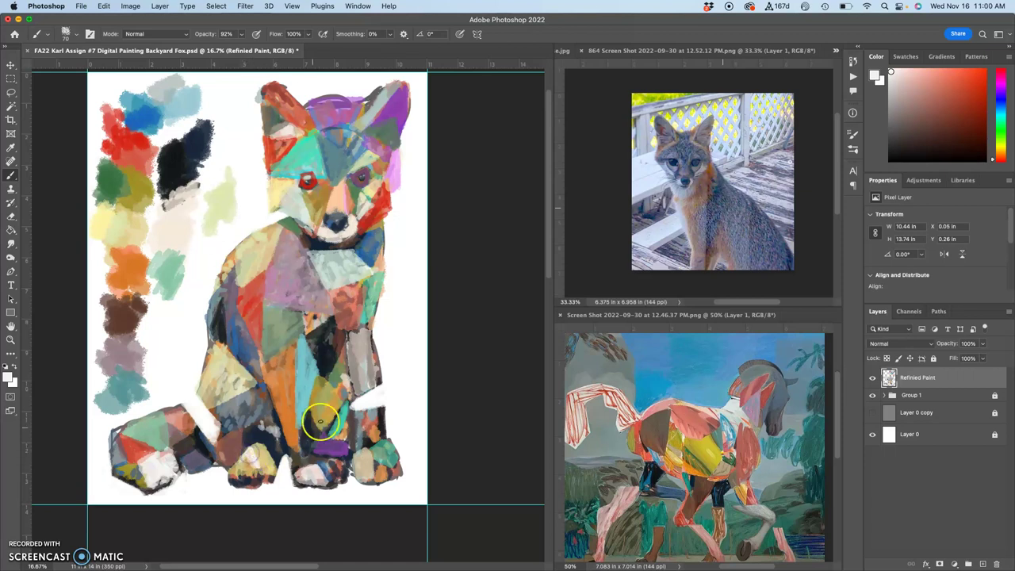
{"action": "left_click", "coordinate": [278, 371], "text": "alt"}
{"action": "left_click_drag", "start_coordinate": [251, 472], "coordinate": [235, 471]}
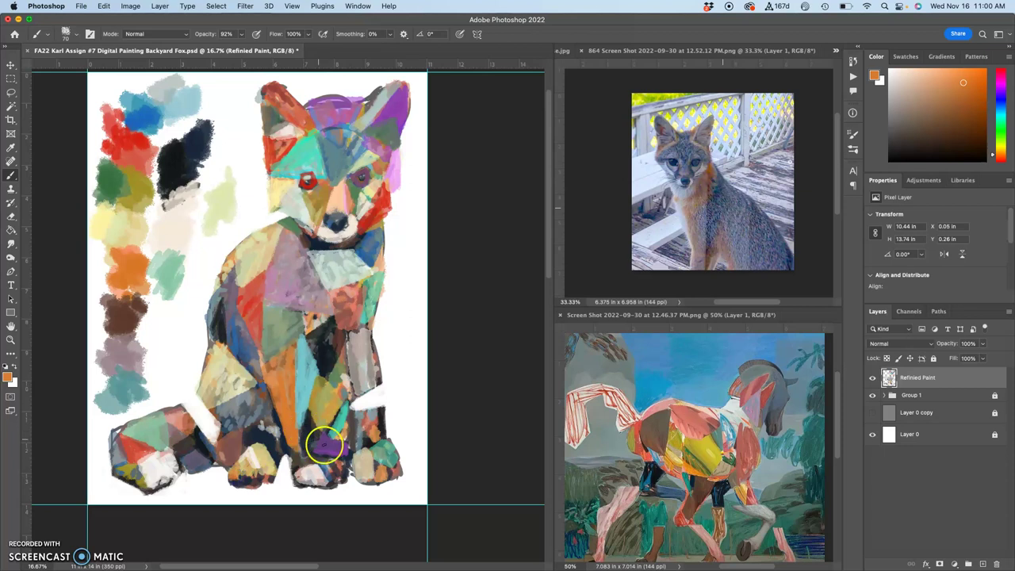
Recolor the hind paw's facets with sampled gray-green, teal, yellow-green and orange
{"action": "left_click", "coordinate": [385, 459], "text": "alt"}
{"action": "left_click_drag", "start_coordinate": [262, 459], "coordinate": [242, 463]}
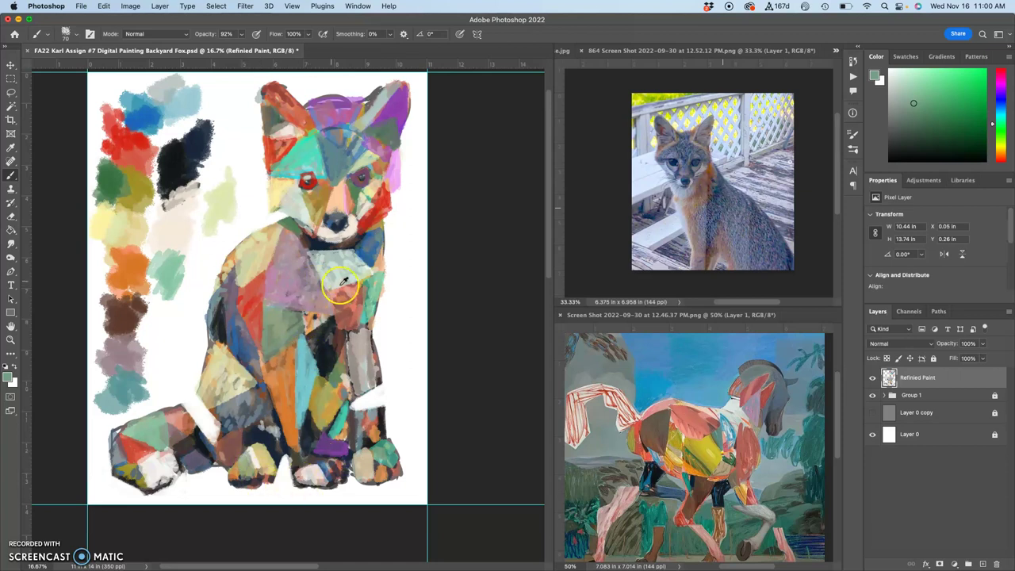
{"action": "left_click", "coordinate": [364, 320], "text": "alt"}
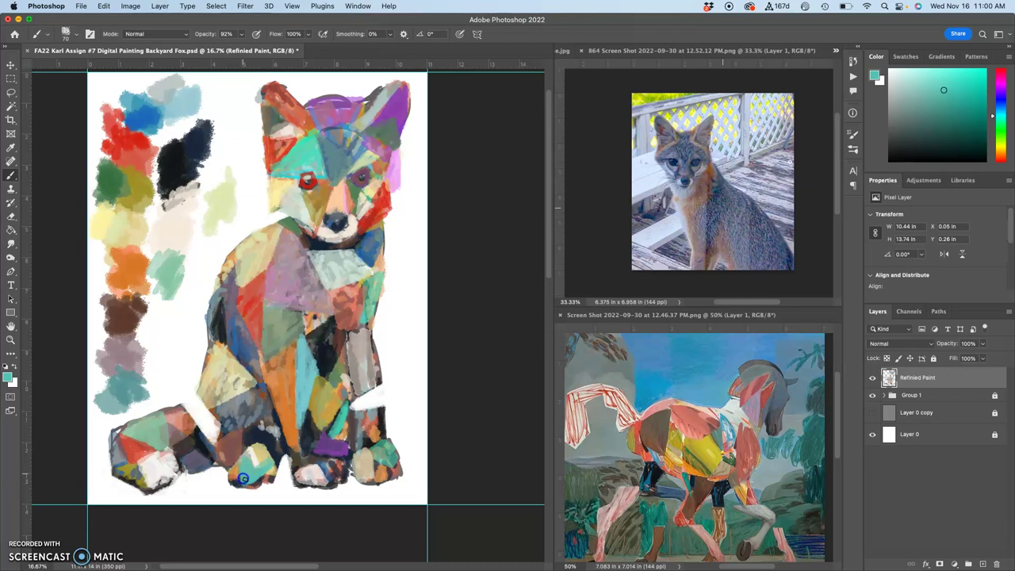
{"action": "left_click", "coordinate": [261, 442], "text": "alt"}
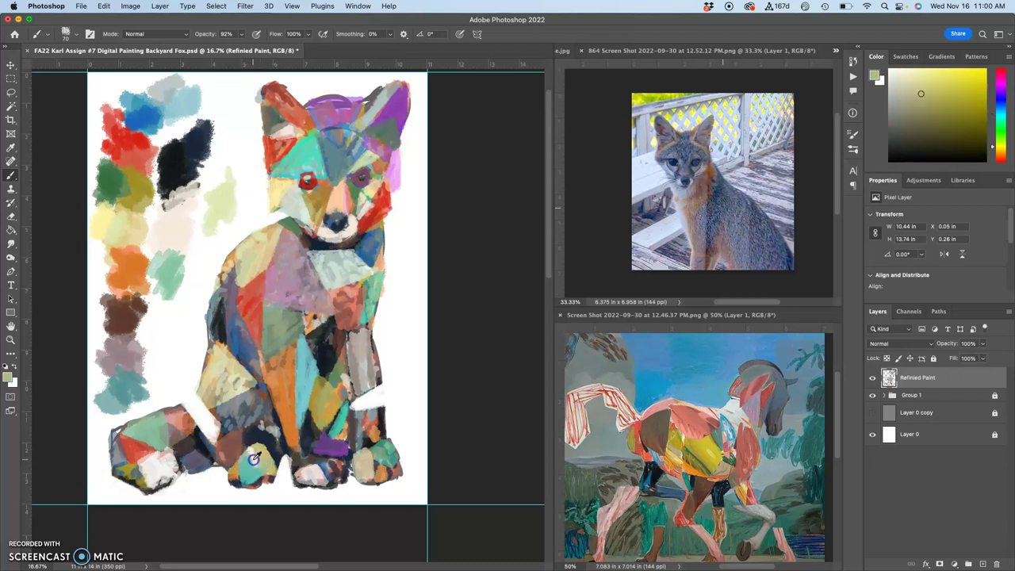
{"action": "left_click", "coordinate": [254, 459], "text": "alt"}
{"action": "left_click", "coordinate": [290, 428], "text": "alt"}
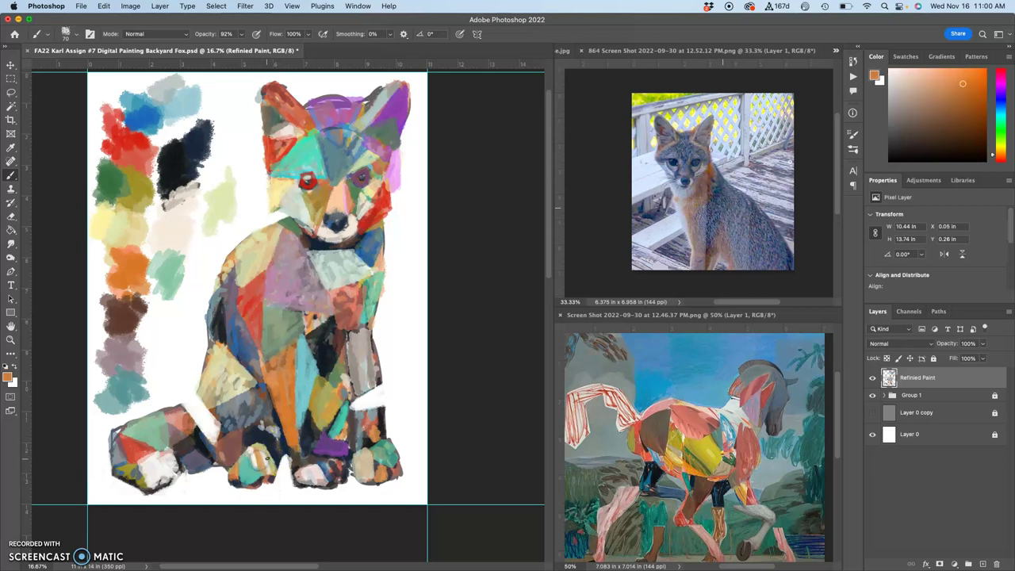
Add a sampled pink accent to the small chest facet above the light blue stripe, and sample tan from the hind paw
{"action": "left_click", "coordinate": [394, 179], "text": "alt"}
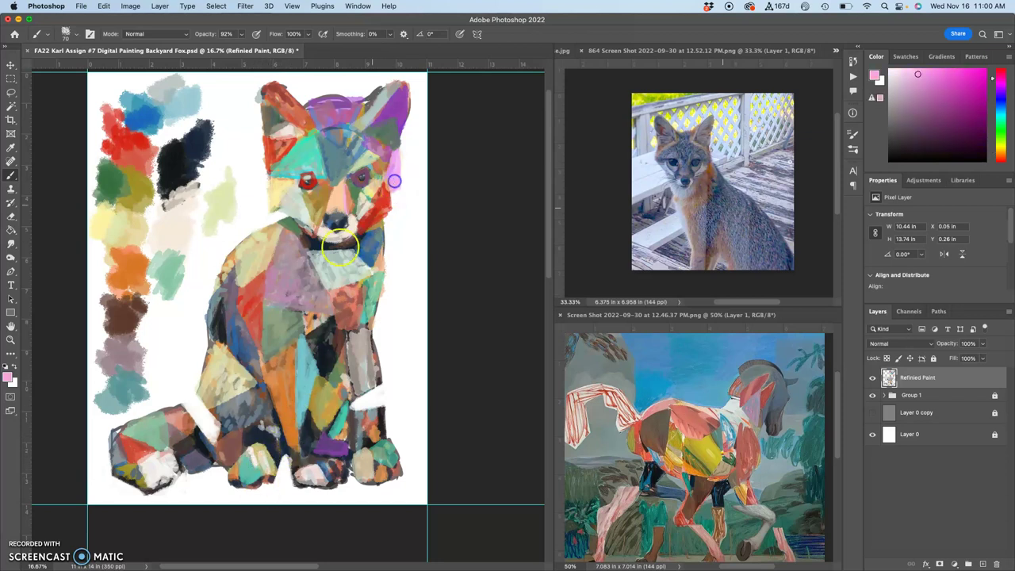
{"action": "left_click_drag", "start_coordinate": [309, 310], "coordinate": [306, 315]}
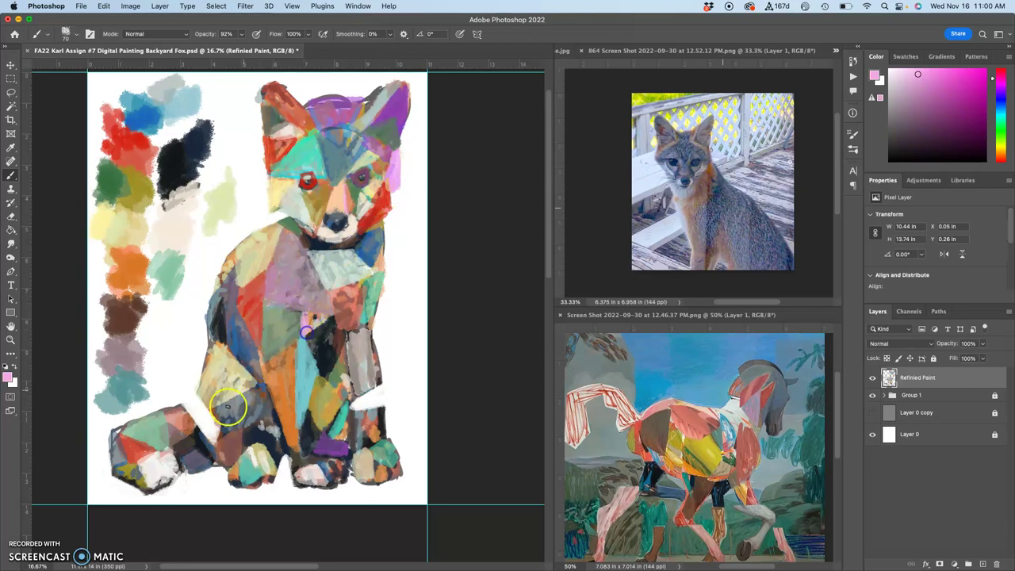
{"action": "left_click", "coordinate": [223, 460]}
{"action": "left_click", "coordinate": [256, 454], "text": "alt"}
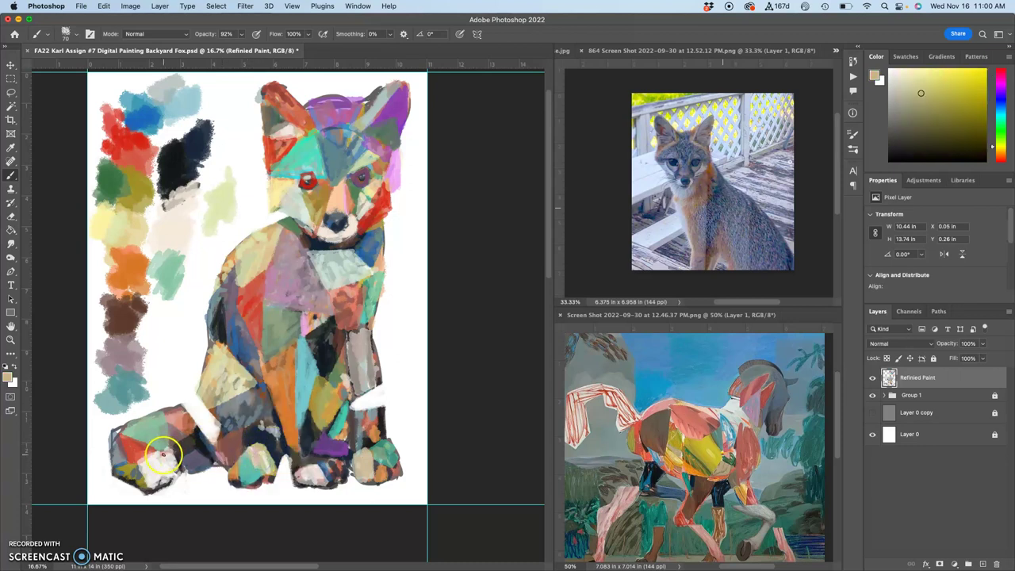
Repaint the inner front paw with sampled dark gray and blue, and trim the edges around the front paws with white
{"action": "left_click", "coordinate": [193, 443], "text": "alt"}
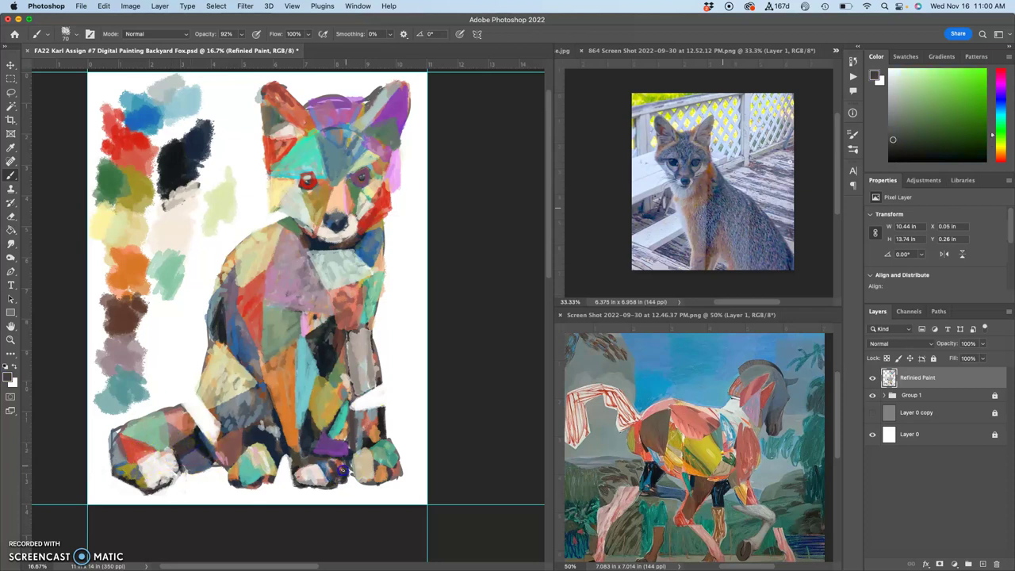
{"action": "left_click", "coordinate": [237, 337], "text": "alt"}
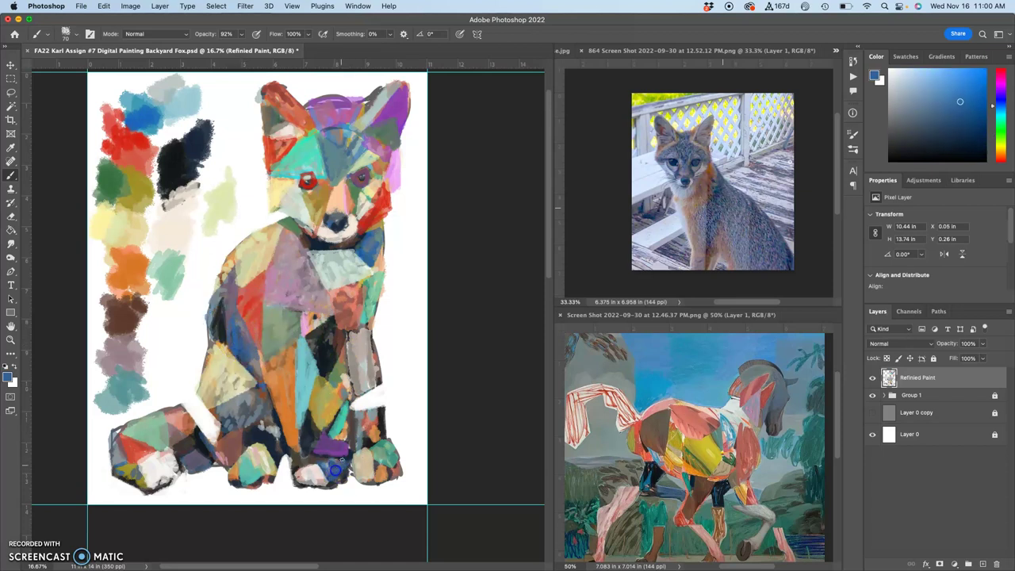
{"action": "left_click", "coordinate": [352, 468], "text": "alt"}
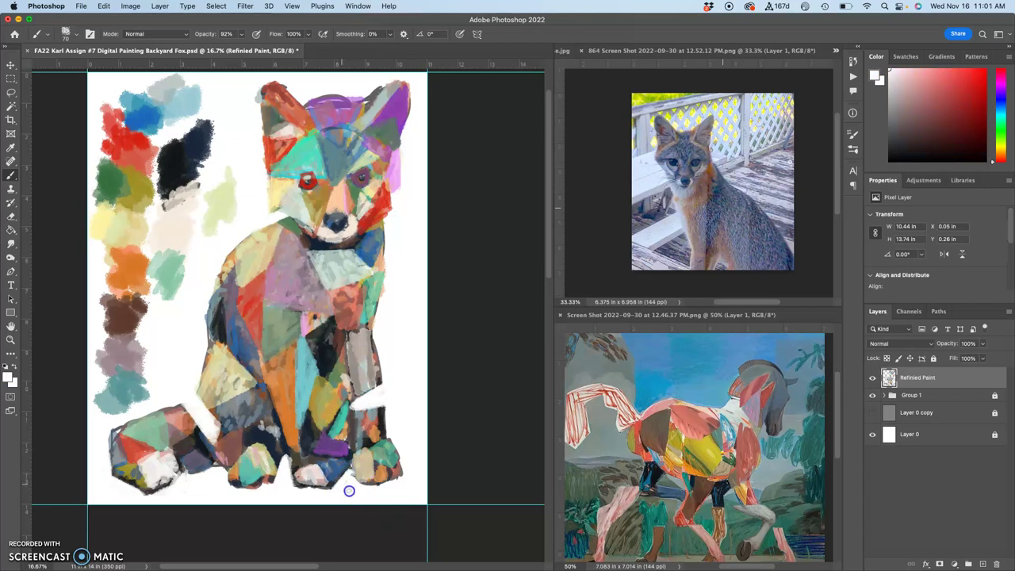
{"action": "mouse_move", "coordinate": [363, 479]}
{"action": "left_mouse_down"}
{"action": "mouse_move", "coordinate": [370, 487]}
{"action": "mouse_move", "coordinate": [407, 456]}
{"action": "mouse_move", "coordinate": [392, 437]}
{"action": "mouse_move", "coordinate": [413, 483]}
{"action": "left_mouse_up"}
{"action": "left_click", "coordinate": [362, 501]}
{"action": "left_click", "coordinate": [670, 268]}
Paint a sampled red facet on the hind leg beside the orange front leg, and refine its surroundings with sampled near-black and light gray
{"action": "left_click", "coordinate": [253, 298], "text": "alt"}
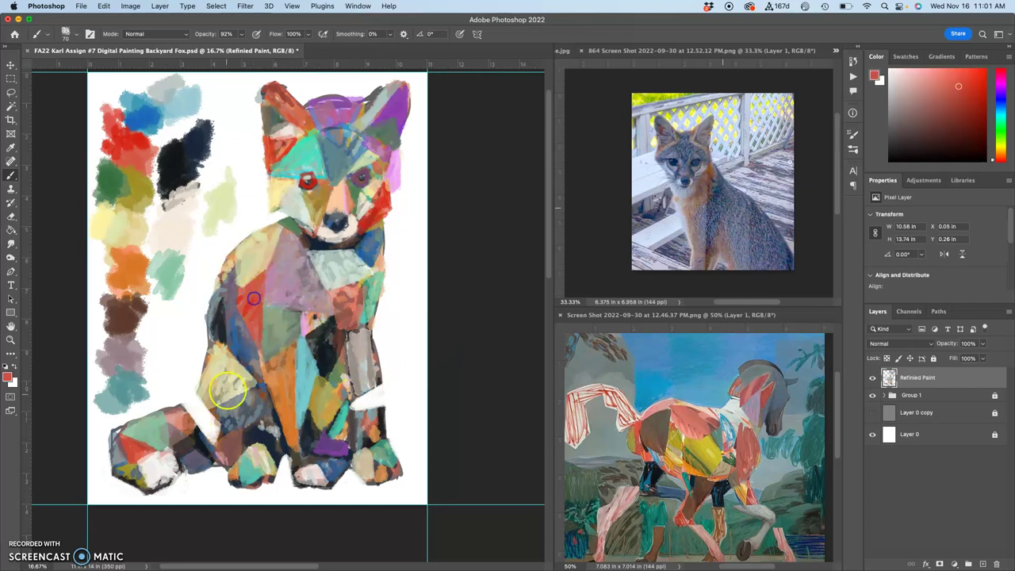
{"action": "left_click_drag", "start_coordinate": [258, 422], "coordinate": [259, 419]}
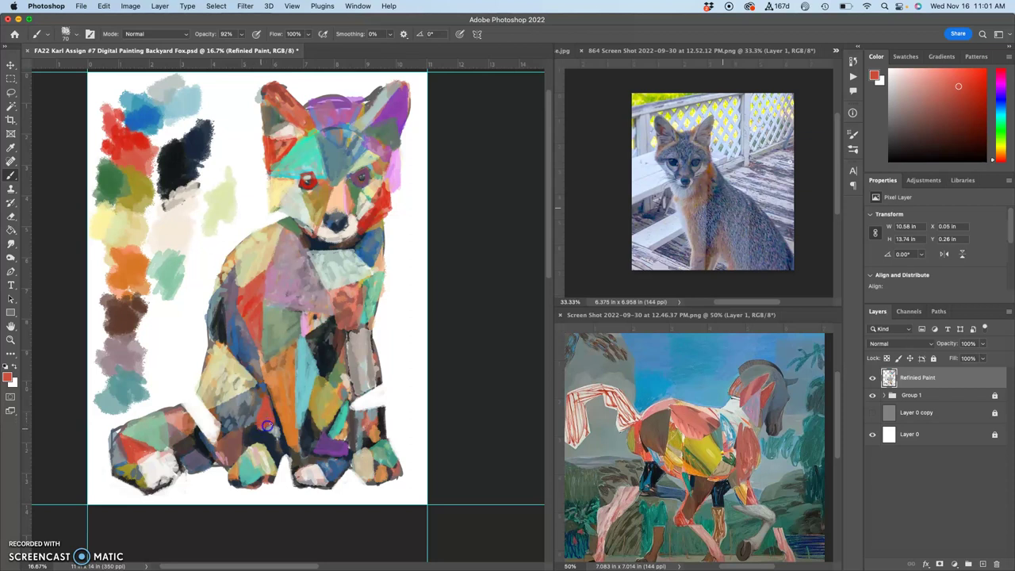
{"action": "left_click", "coordinate": [255, 425], "text": "alt"}
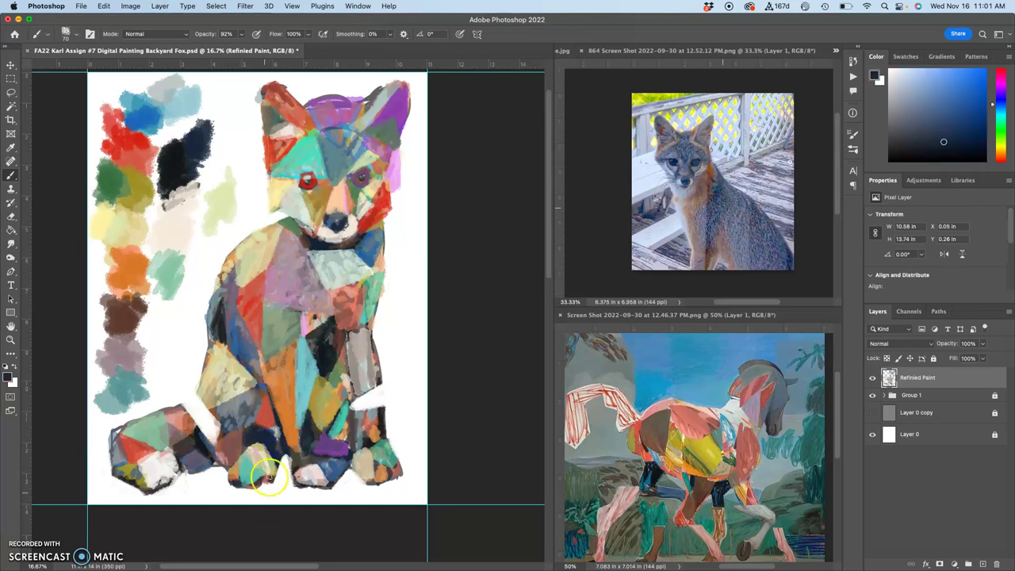
{"action": "left_click", "coordinate": [276, 434], "text": "alt"}
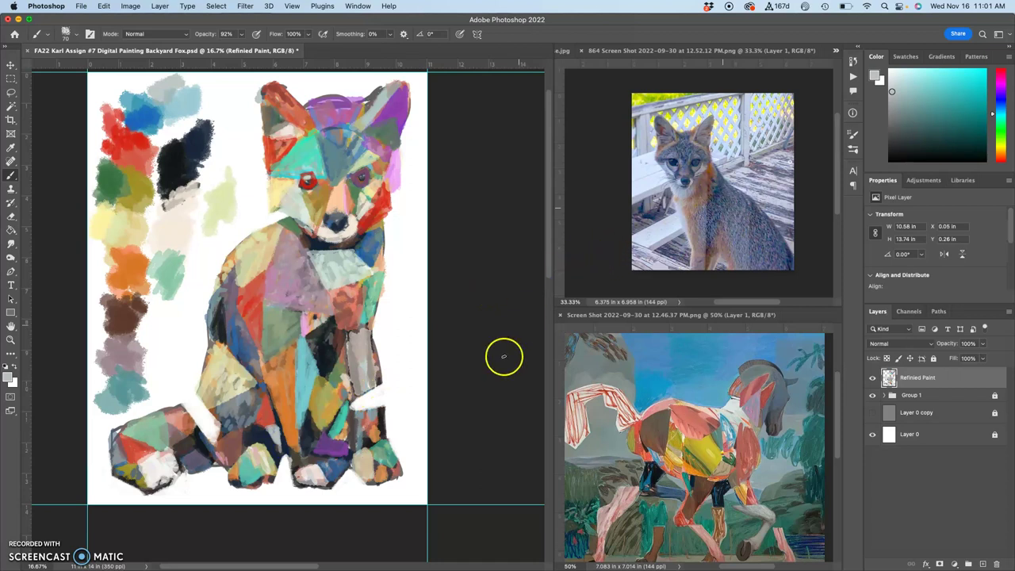
Clean up the outer edges of the outer front paw and the tail with sampled white
{"action": "left_click", "coordinate": [412, 476], "text": "alt"}
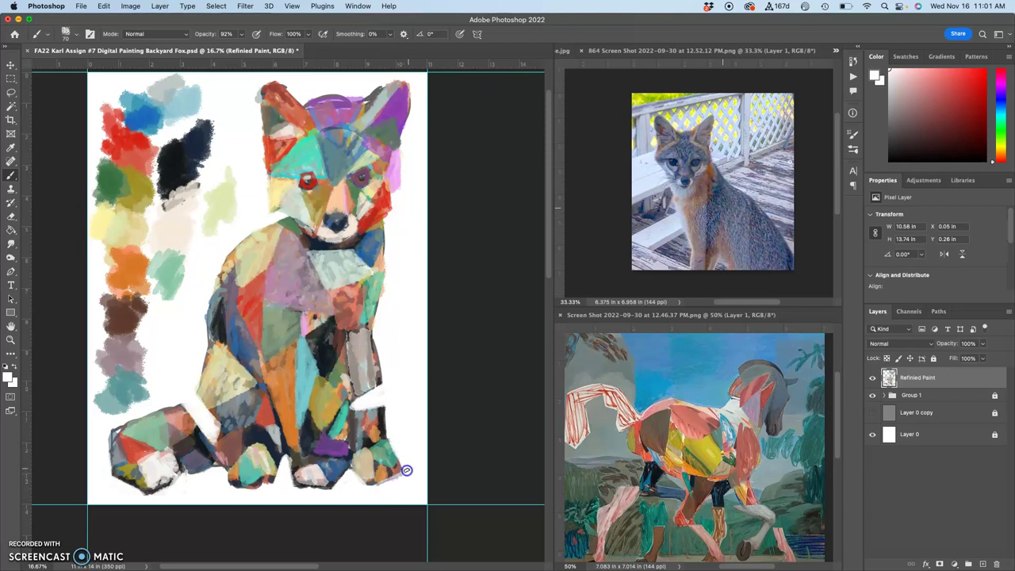
{"action": "mouse_move", "coordinate": [381, 488]}
{"action": "left_mouse_down"}
{"action": "mouse_move", "coordinate": [412, 467]}
{"action": "mouse_move", "coordinate": [402, 477]}
{"action": "left_mouse_up"}
{"action": "left_click_drag", "start_coordinate": [180, 476], "coordinate": [195, 476]}
{"action": "mouse_move", "coordinate": [121, 429]}
{"action": "left_mouse_down"}
{"action": "mouse_move", "coordinate": [90, 463]}
{"action": "mouse_move", "coordinate": [117, 427]}
{"action": "mouse_move", "coordinate": [101, 461]}
{"action": "left_mouse_up"}
{"action": "left_click", "coordinate": [150, 389]}
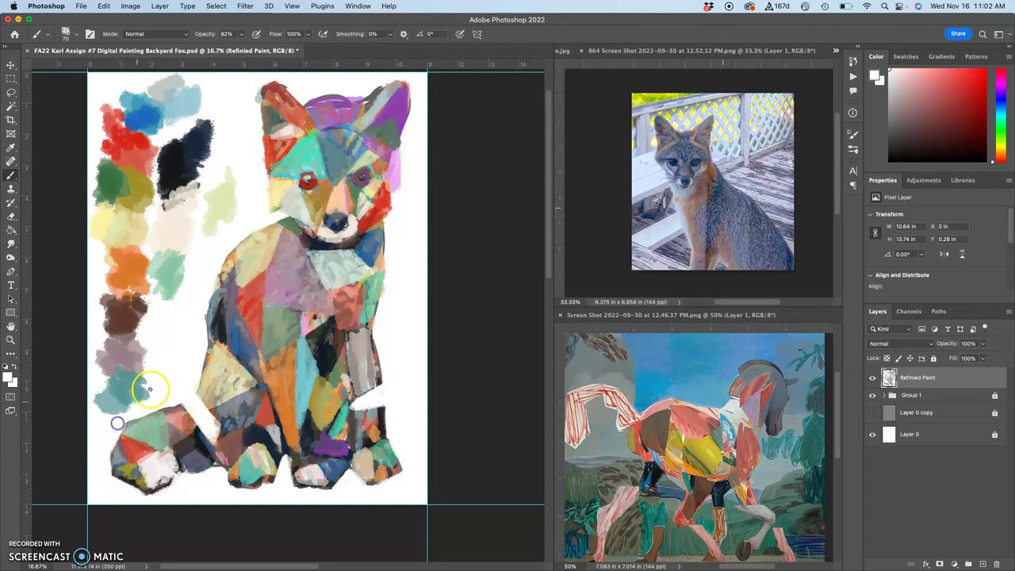
Rework the fox's back edge with sampled gray-blue and teal strokes, and add a dark green facet below the shoulder
{"action": "left_click", "coordinate": [211, 306], "text": "alt"}
{"action": "mouse_move", "coordinate": [208, 310]}
{"action": "left_mouse_down"}
{"action": "mouse_move", "coordinate": [213, 299]}
{"action": "mouse_move", "coordinate": [208, 315]}
{"action": "left_mouse_up"}
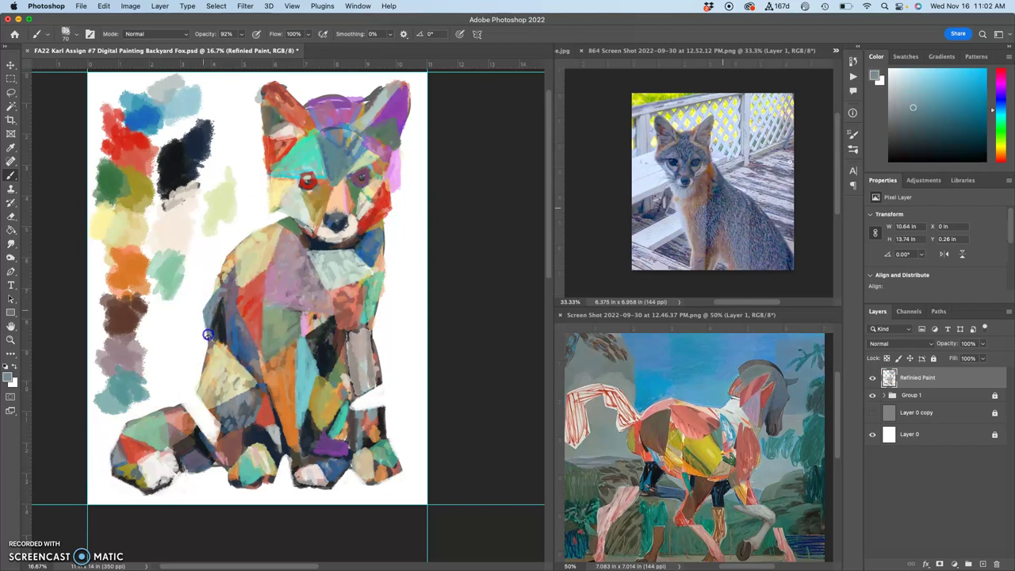
{"action": "left_click", "coordinate": [260, 287]}
{"action": "left_click", "coordinate": [368, 292], "text": "alt"}
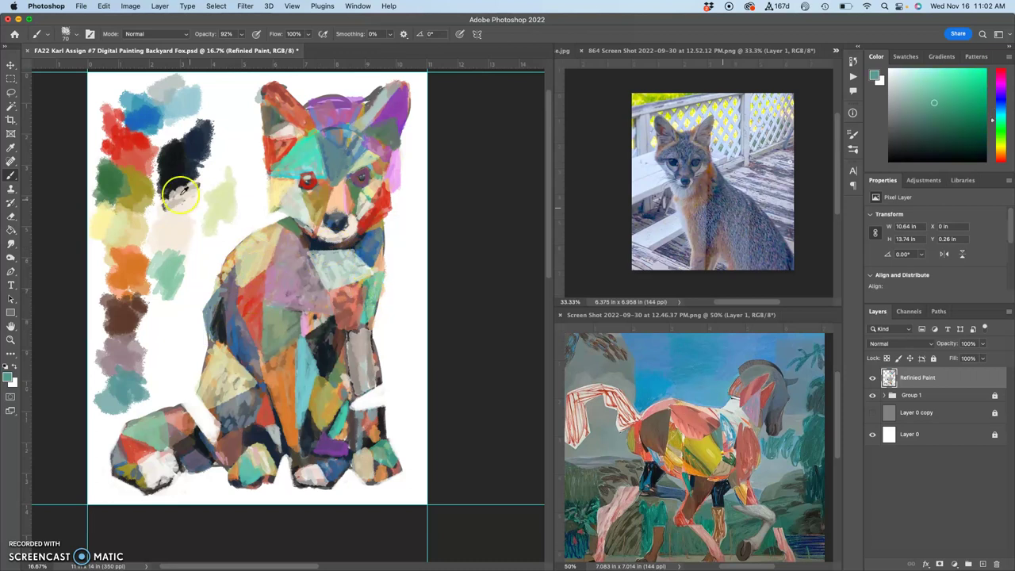
{"action": "left_click", "coordinate": [110, 184], "text": "alt"}
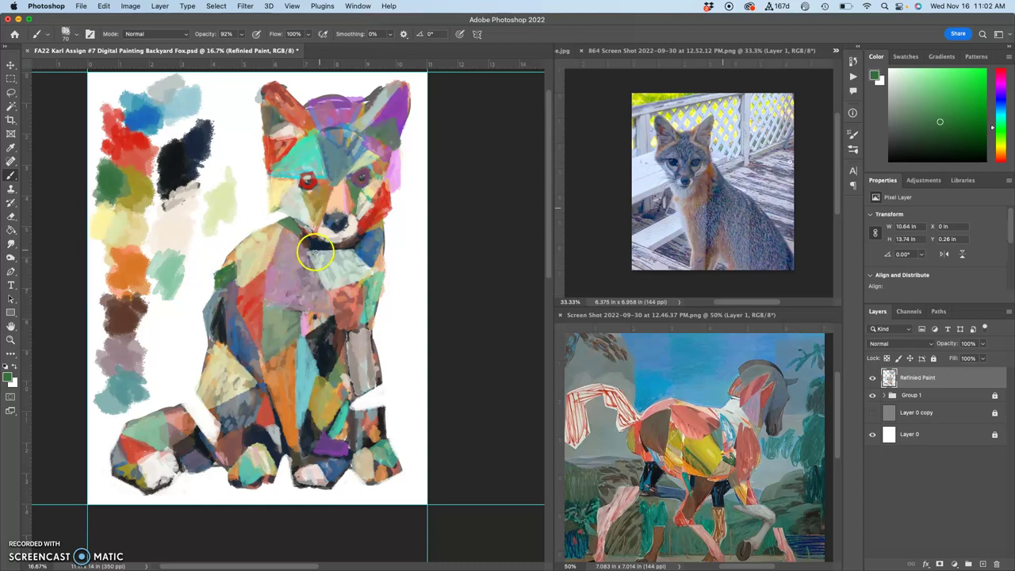
Repaint the front leg facets above the purple patch with sampled teal green and pale yellow strokes
{"action": "left_click", "coordinate": [343, 412], "text": "alt"}
{"action": "left_click_drag", "start_coordinate": [338, 409], "coordinate": [337, 429]}
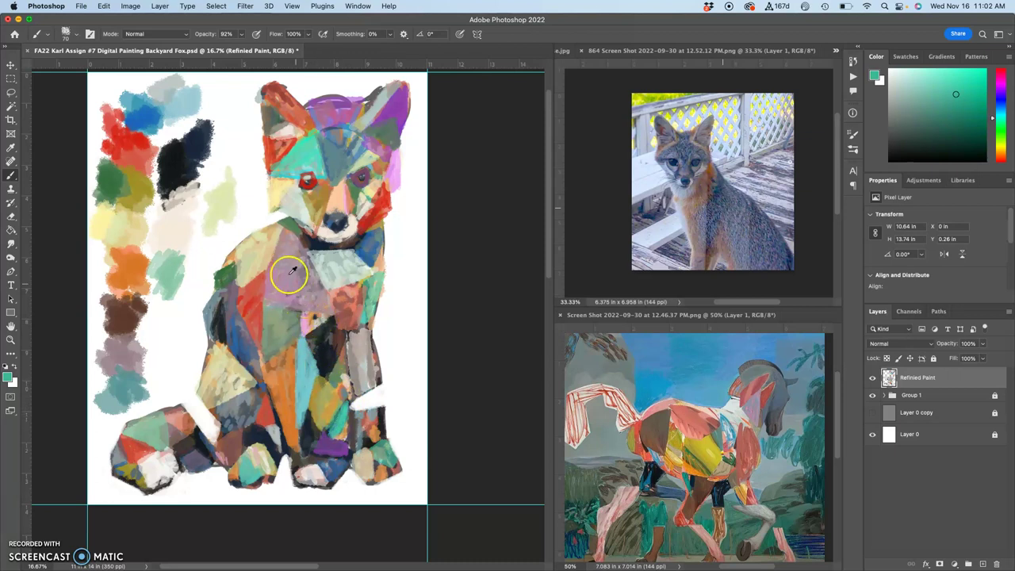
{"action": "left_click", "coordinate": [279, 191], "text": "alt"}
{"action": "left_click_drag", "start_coordinate": [345, 408], "coordinate": [337, 426]}
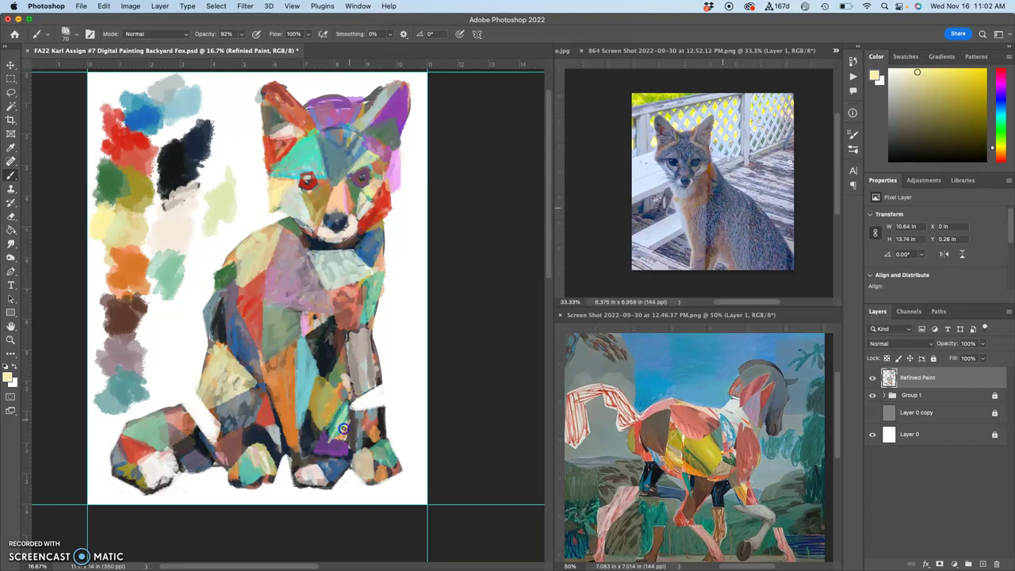
{"action": "left_click", "coordinate": [343, 432], "text": "alt"}
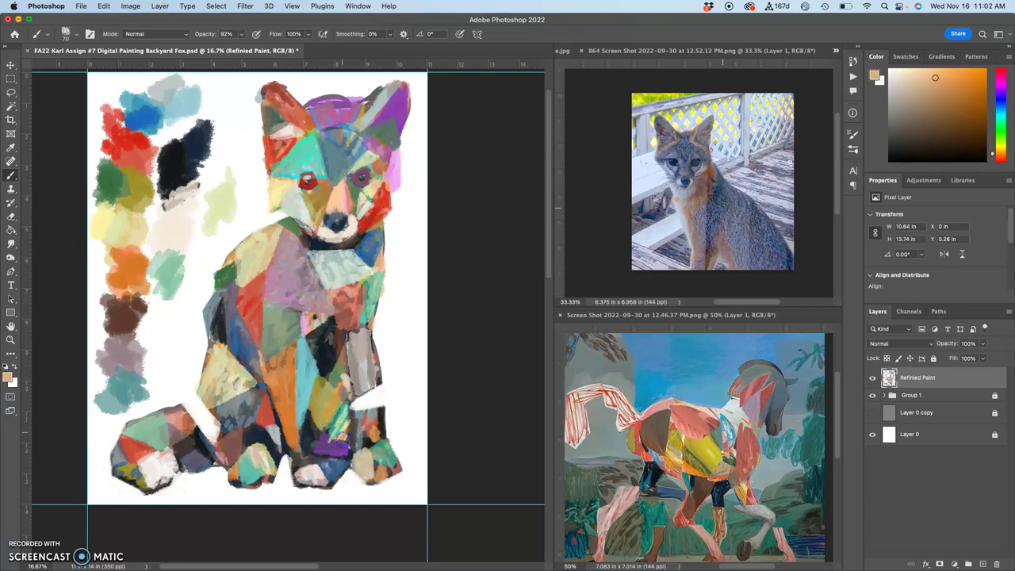
{"action": "left_click", "coordinate": [333, 426], "text": "alt"}
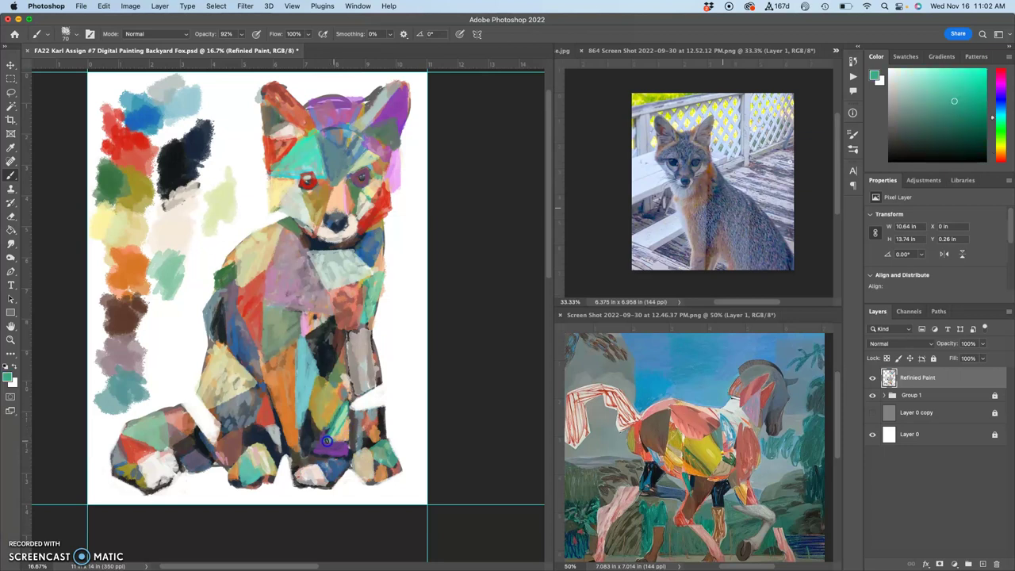
{"action": "left_click_drag", "start_coordinate": [328, 434], "coordinate": [326, 441]}
Define the back facets below the dark green patch with sampled dark brown, and sample a muted olive from the cheek
{"action": "left_click", "coordinate": [309, 241], "text": "alt"}
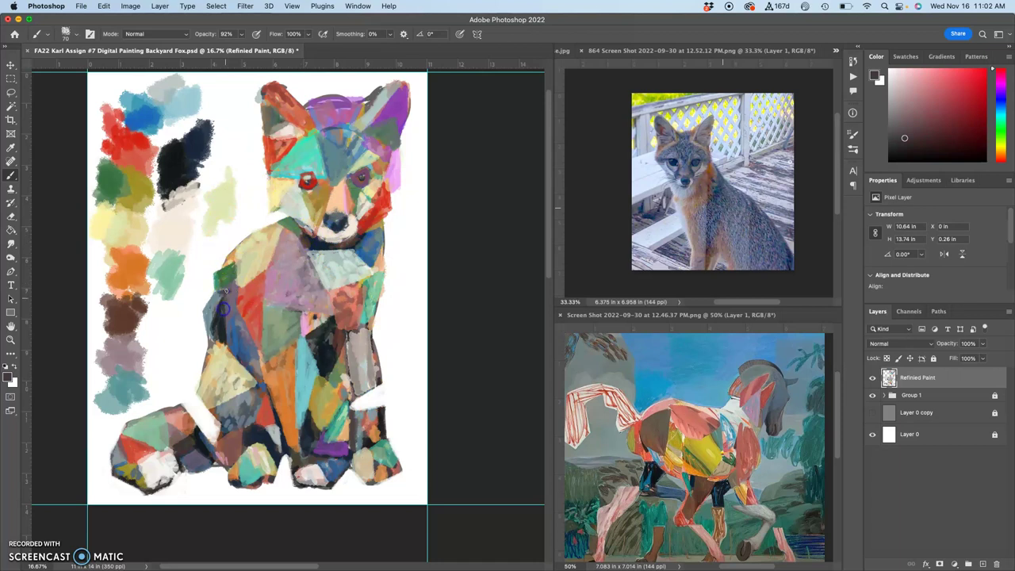
{"action": "left_click_drag", "start_coordinate": [228, 296], "coordinate": [227, 333]}
{"action": "left_click_drag", "start_coordinate": [222, 297], "coordinate": [220, 295]}
{"action": "left_click", "coordinate": [269, 198], "text": "alt"}
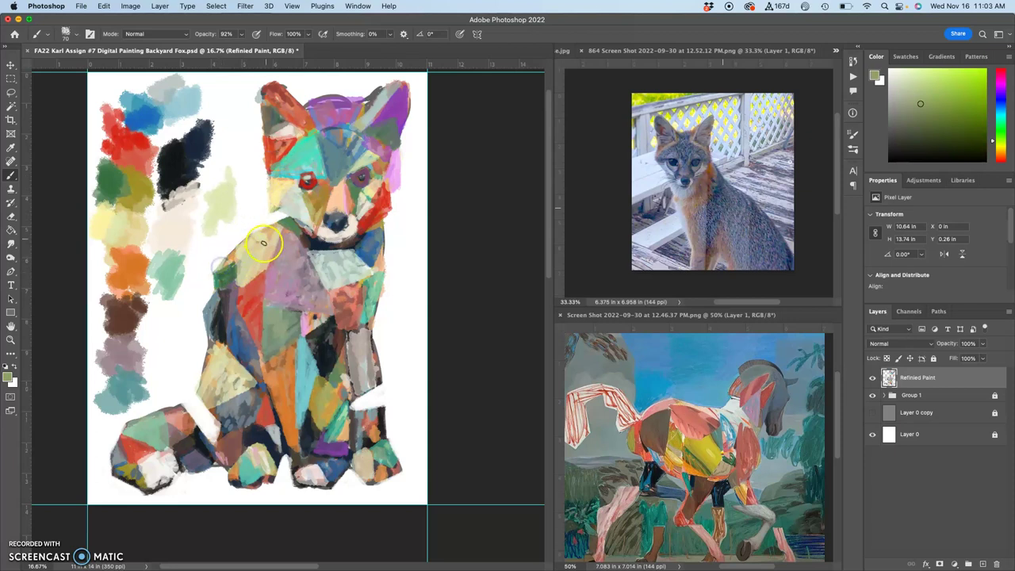
Clean up the outline along the upper back, cheek and red ear with sampled white
{"action": "left_click", "coordinate": [222, 246], "text": "alt"}
{"action": "left_click_drag", "start_coordinate": [222, 246], "coordinate": [207, 287]}
{"action": "left_click_drag", "start_coordinate": [227, 247], "coordinate": [207, 286]}
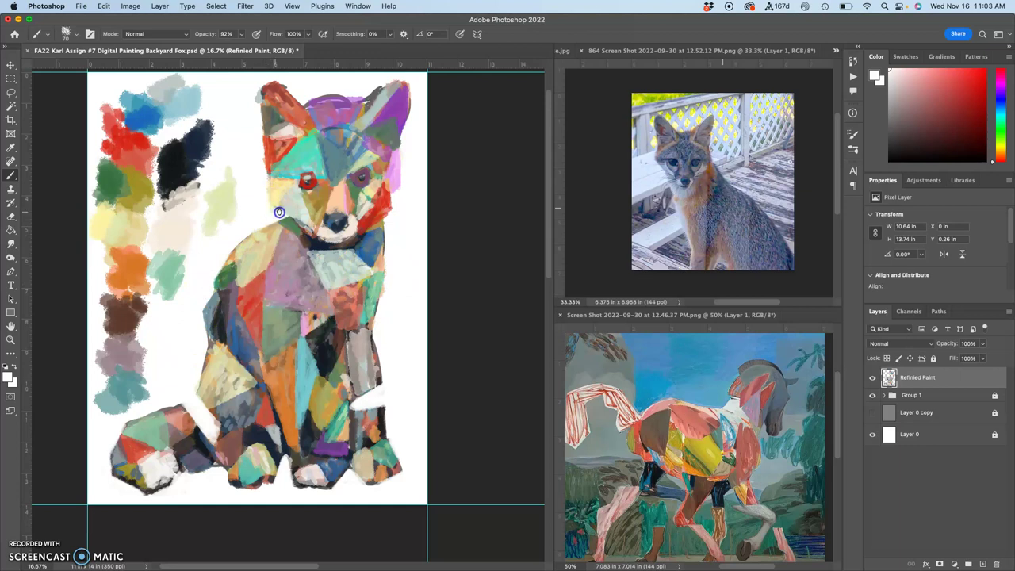
{"action": "mouse_move", "coordinate": [261, 204]}
{"action": "left_mouse_down"}
{"action": "mouse_move", "coordinate": [283, 214]}
{"action": "mouse_move", "coordinate": [268, 212]}
{"action": "left_mouse_up"}
{"action": "mouse_move", "coordinate": [263, 104]}
{"action": "left_mouse_down"}
{"action": "mouse_move", "coordinate": [259, 80]}
{"action": "mouse_move", "coordinate": [341, 142]}
{"action": "mouse_move", "coordinate": [366, 113]}
{"action": "mouse_move", "coordinate": [279, 101]}
{"action": "left_mouse_up"}
Repaint the inside and inner edge of the red ear with sampled light gray, pink and dark blue
{"action": "left_click", "coordinate": [363, 120], "text": "alt"}
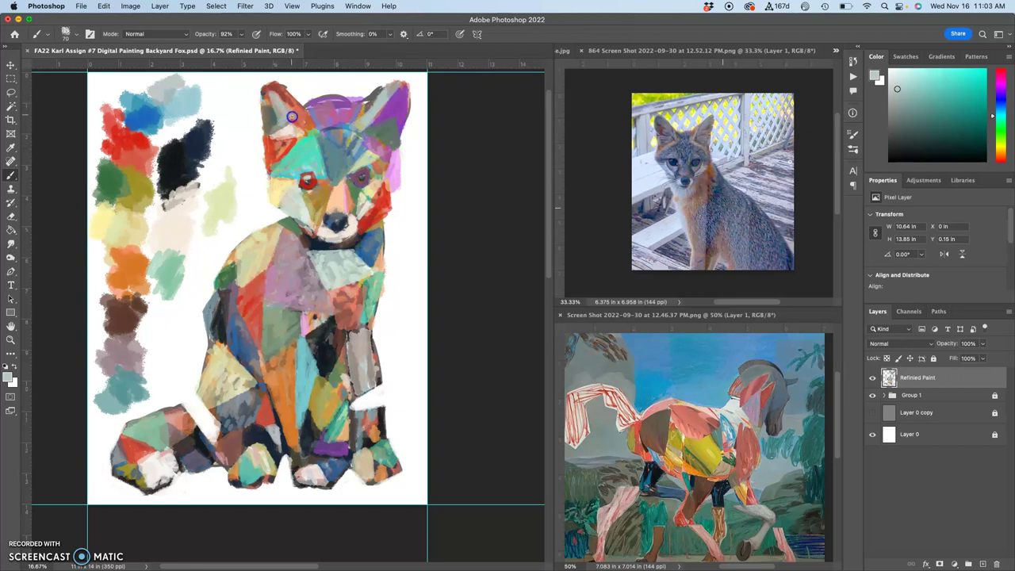
{"action": "left_click", "coordinate": [384, 116], "text": "alt"}
{"action": "left_click", "coordinate": [313, 116], "text": "alt"}
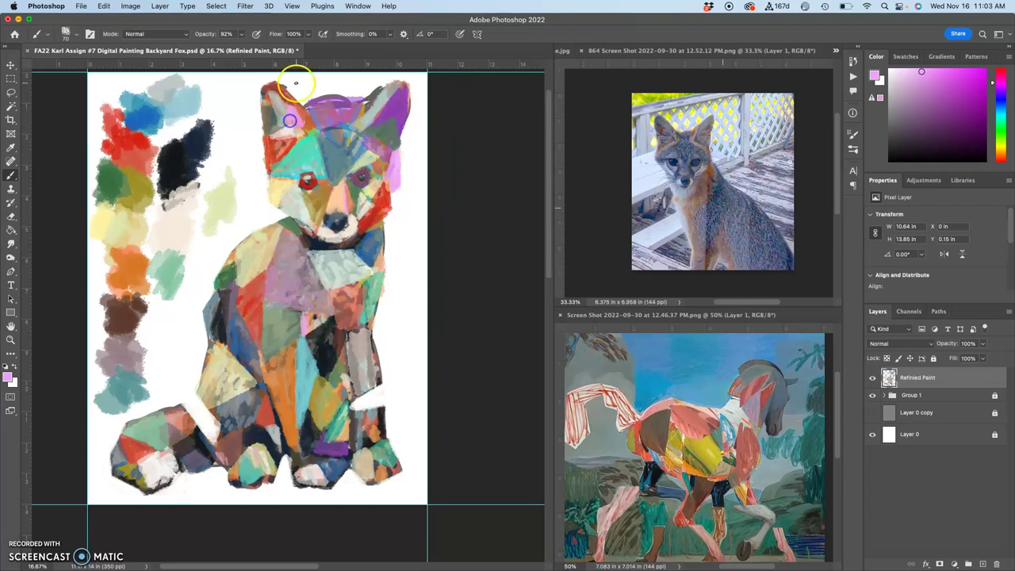
{"action": "left_click", "coordinate": [364, 244]}
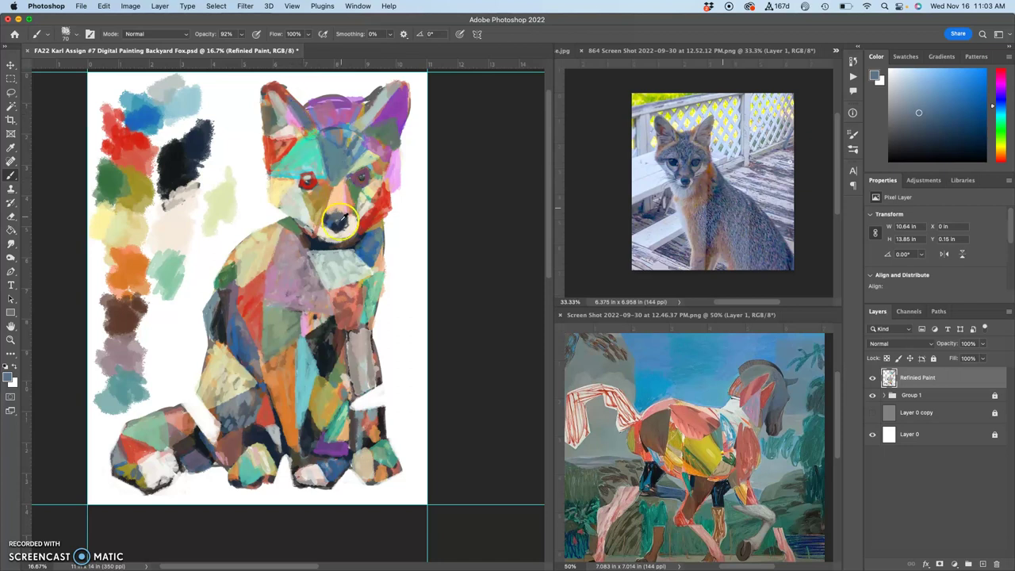
{"action": "left_click", "coordinate": [297, 104], "text": "alt"}
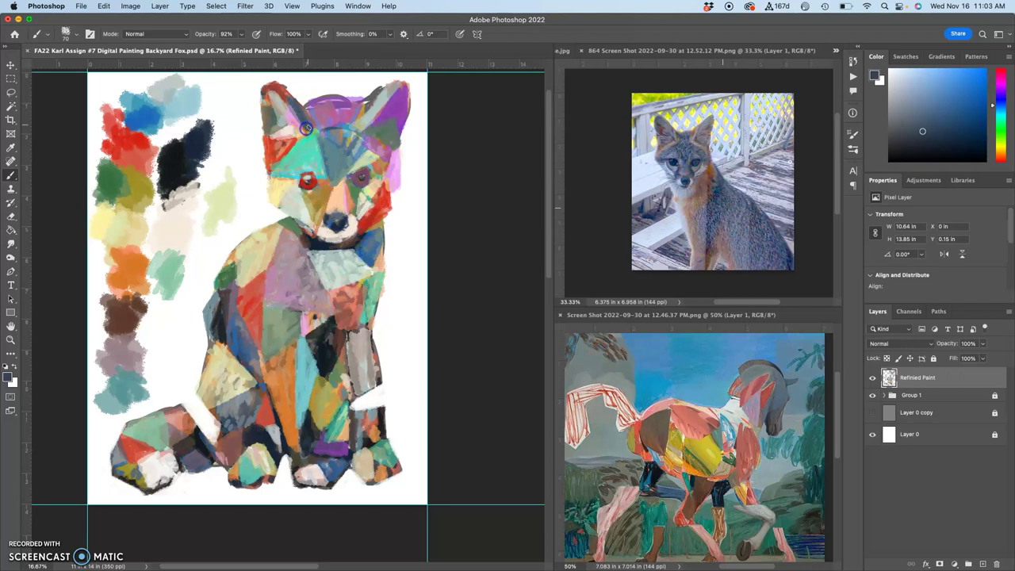
{"action": "left_click_drag", "start_coordinate": [311, 129], "coordinate": [313, 122]}
Add sampled blue and purple strokes to the crown of the head, and touch up the purple ear with sampled gray
{"action": "left_click", "coordinate": [143, 123], "text": "alt"}
{"action": "mouse_move", "coordinate": [338, 102]}
{"action": "left_mouse_down"}
{"action": "mouse_move", "coordinate": [388, 94]}
{"action": "mouse_move", "coordinate": [375, 131]}
{"action": "mouse_move", "coordinate": [349, 102]}
{"action": "left_mouse_up"}
{"action": "left_click", "coordinate": [335, 112], "text": "alt"}
{"action": "left_click", "coordinate": [385, 89], "text": "alt"}
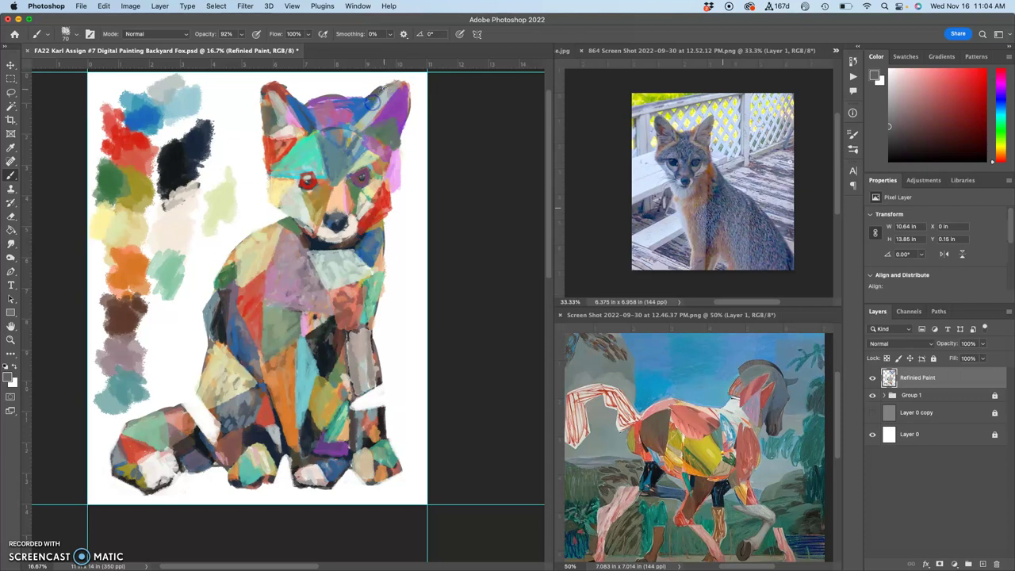
{"action": "left_click", "coordinate": [399, 105]}
Sharpen the outer edges and tips of both ears with sampled white
{"action": "left_click", "coordinate": [376, 81], "text": "alt"}
{"action": "mouse_move", "coordinate": [377, 84]}
{"action": "left_mouse_down"}
{"action": "mouse_move", "coordinate": [367, 101]}
{"action": "mouse_move", "coordinate": [386, 83]}
{"action": "mouse_move", "coordinate": [371, 100]}
{"action": "mouse_move", "coordinate": [417, 115]}
{"action": "mouse_move", "coordinate": [413, 124]}
{"action": "left_mouse_up"}
{"action": "left_click", "coordinate": [391, 107]}
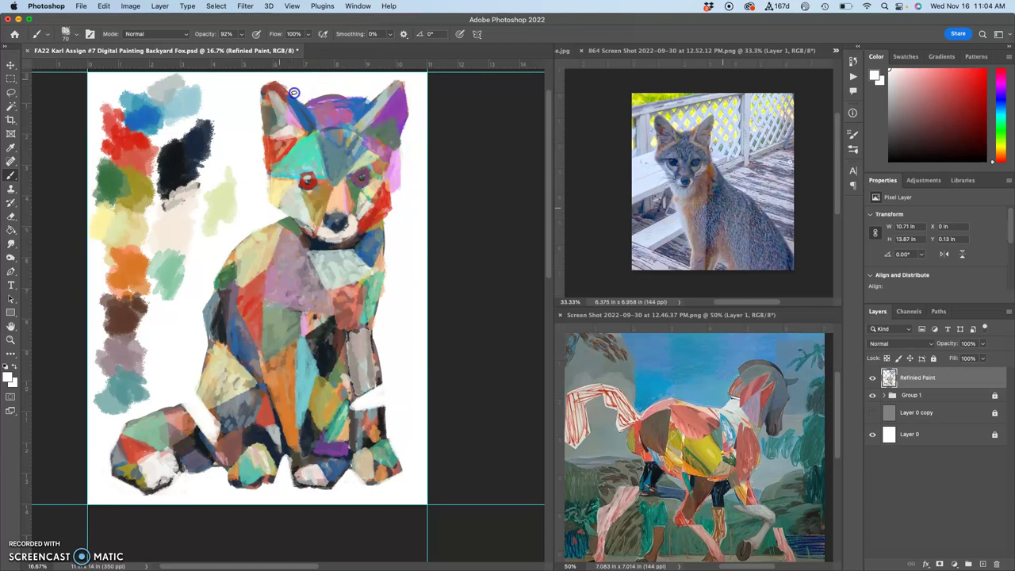
{"action": "left_click", "coordinate": [275, 77]}
{"action": "left_click", "coordinate": [272, 75]}
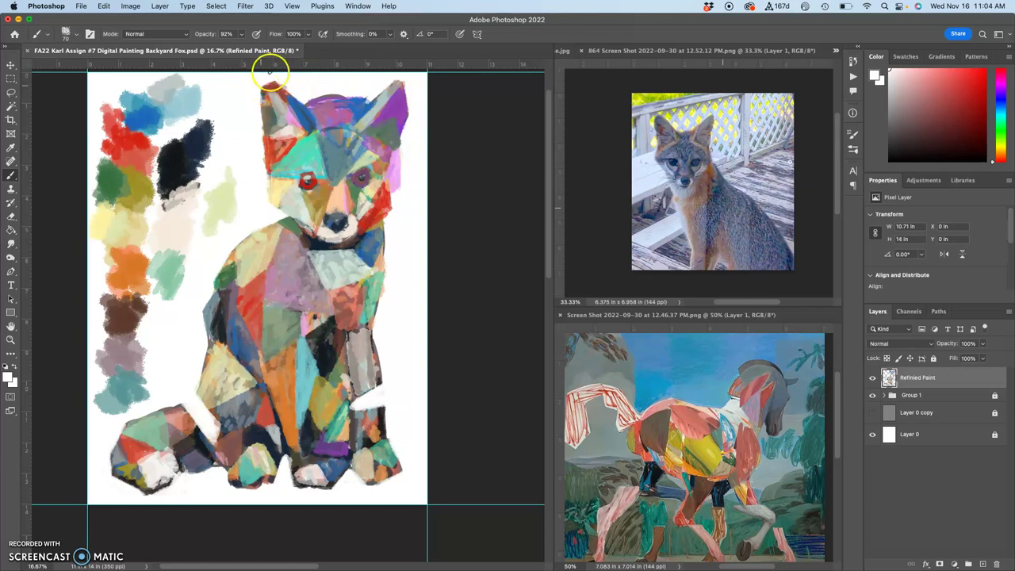